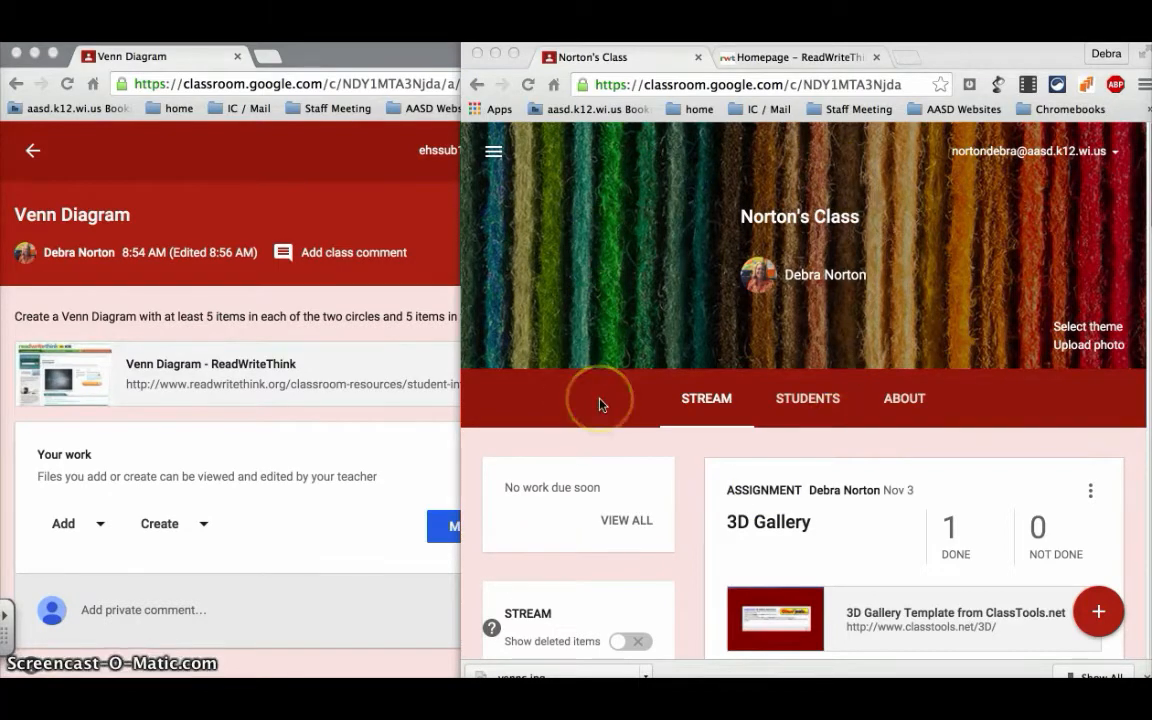
- Open the Student Interactives page in ReadWriteThink's classroom resources and skim through it
{"action": "left_click", "coordinate": [753, 60]}
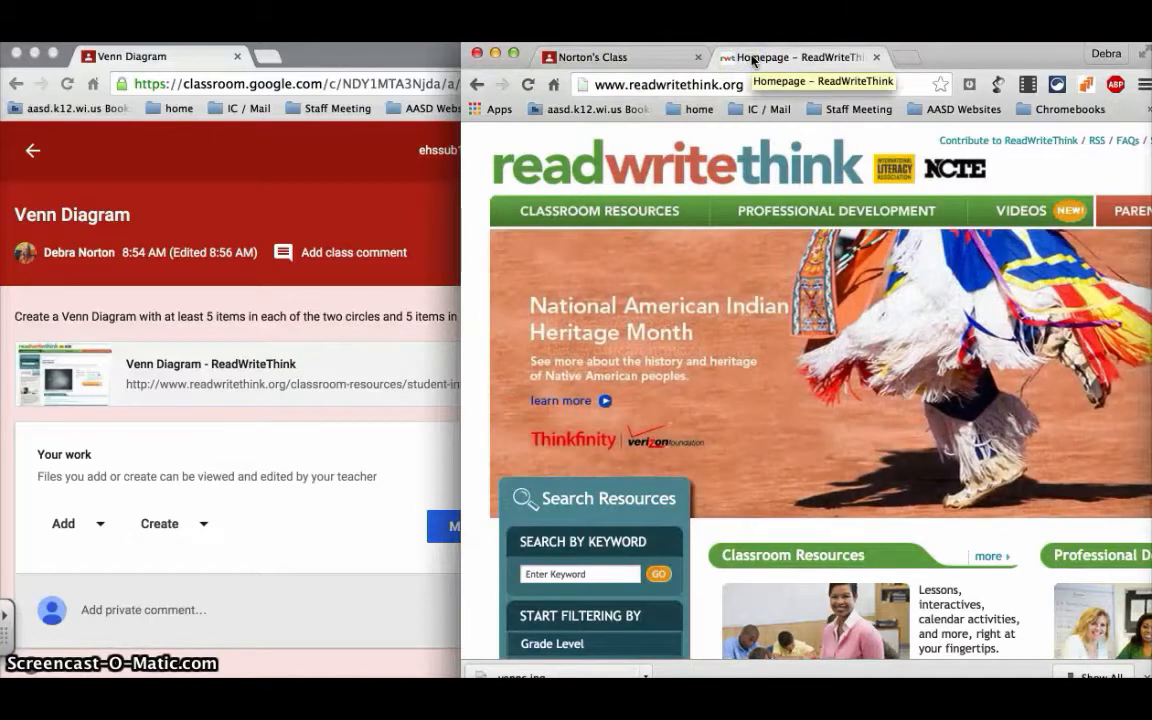
{"action": "mouse_move", "coordinate": [745, 210]}
{"action": "mouse_move", "coordinate": [604, 208]}
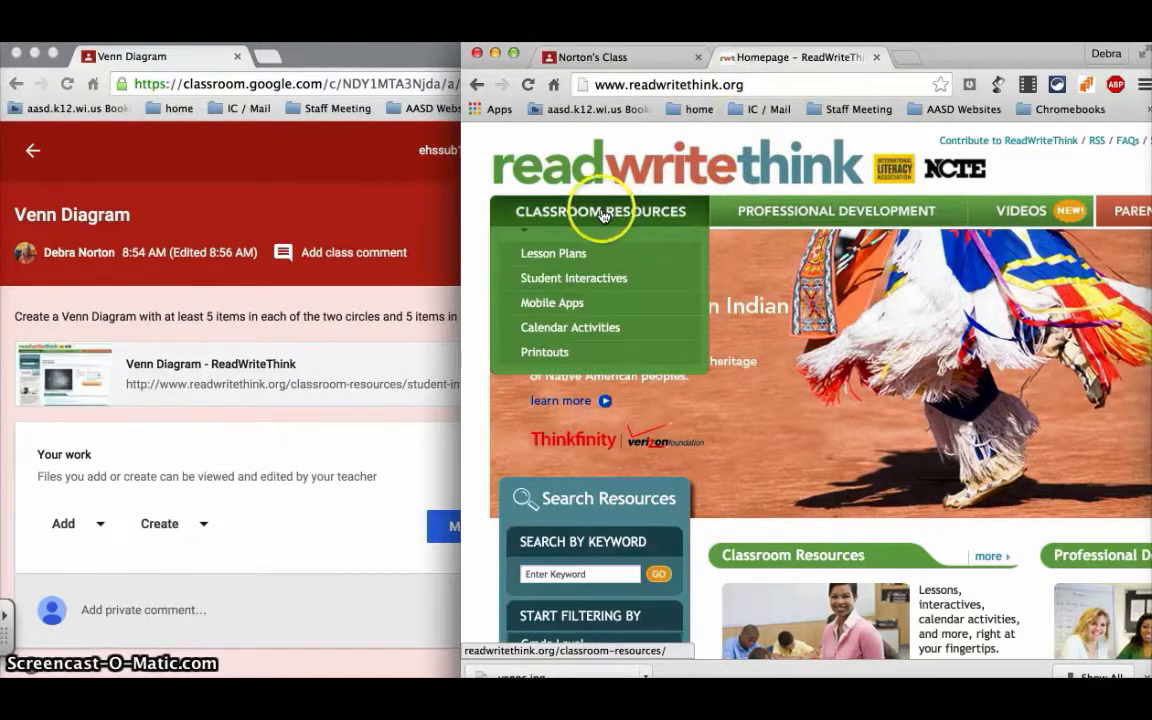
{"action": "left_click", "coordinate": [548, 284]}
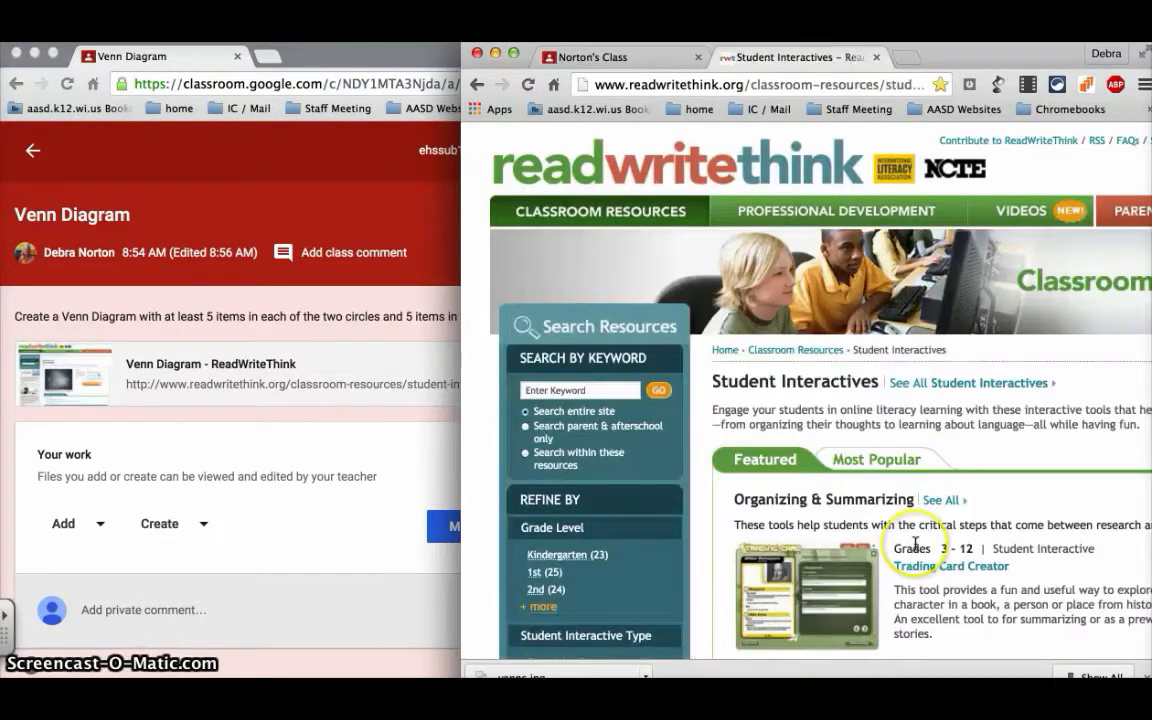
{"action": "scroll", "coordinate": [913, 545], "scroll_direction": "down", "scroll_amount": 10}
{"action": "scroll", "coordinate": [915, 545], "scroll_direction": "up", "scroll_amount": 10}
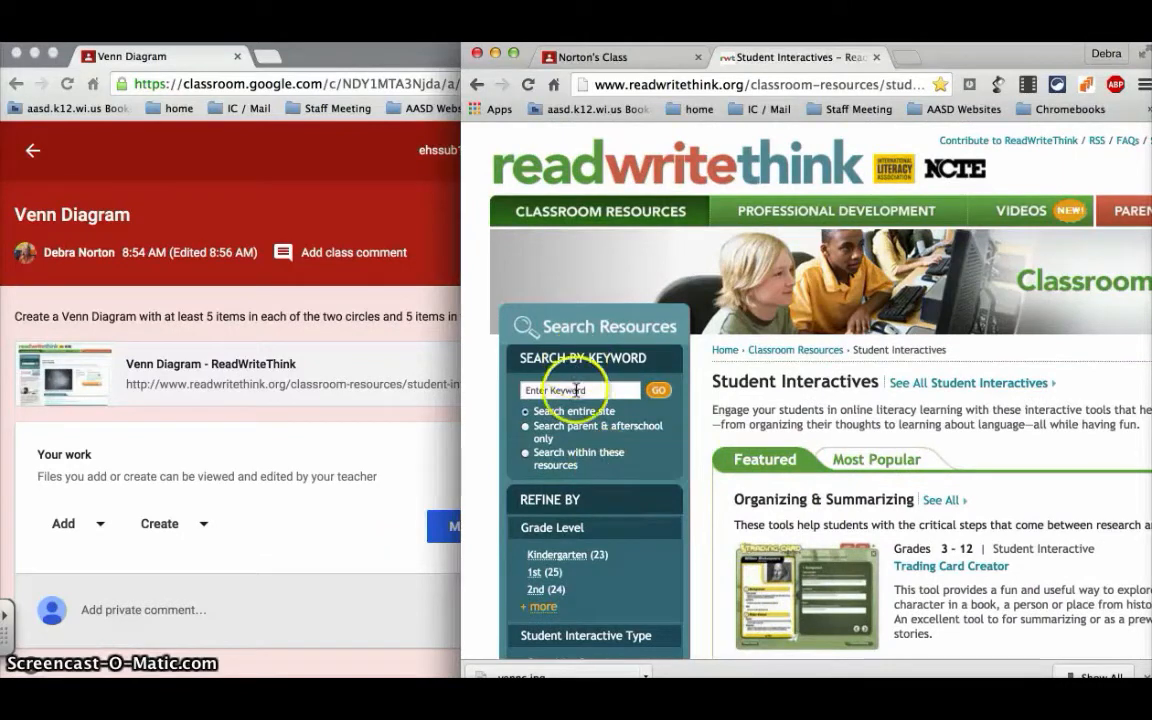
- Search the ReadWriteThink site for "venn diagram"
{"action": "type", "text": "ve"}
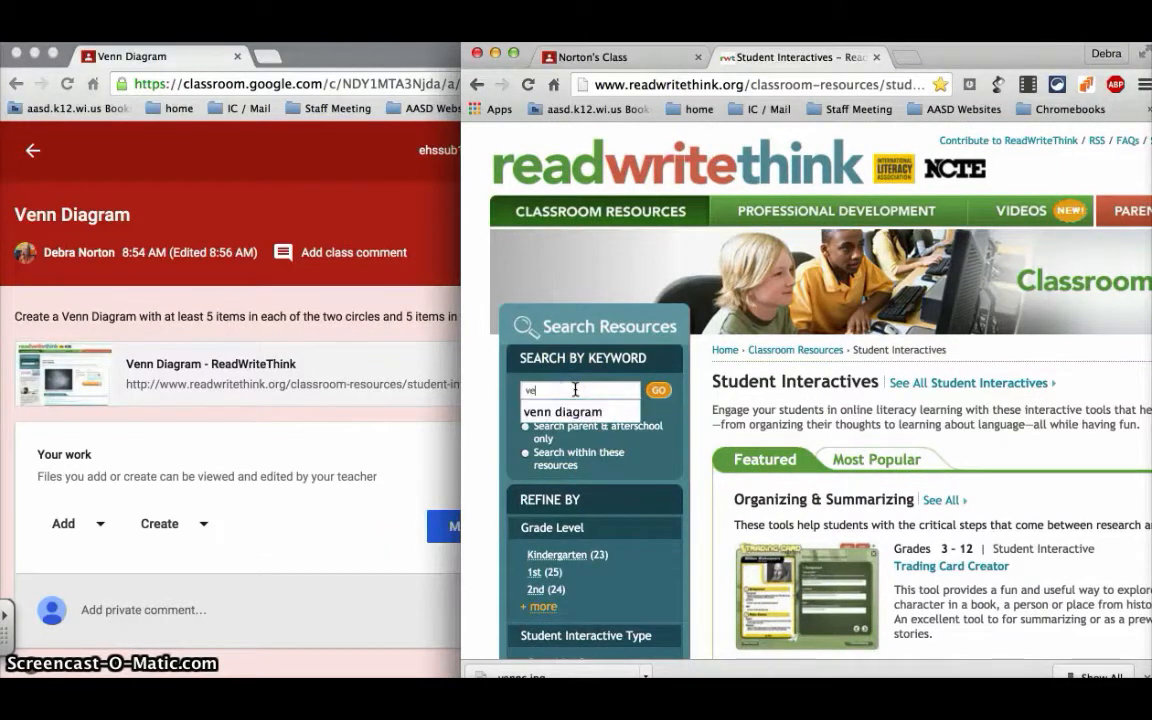
{"action": "type", "text": "nn"}
{"action": "left_click", "coordinate": [595, 410]}
{"action": "key", "text": "Return"}
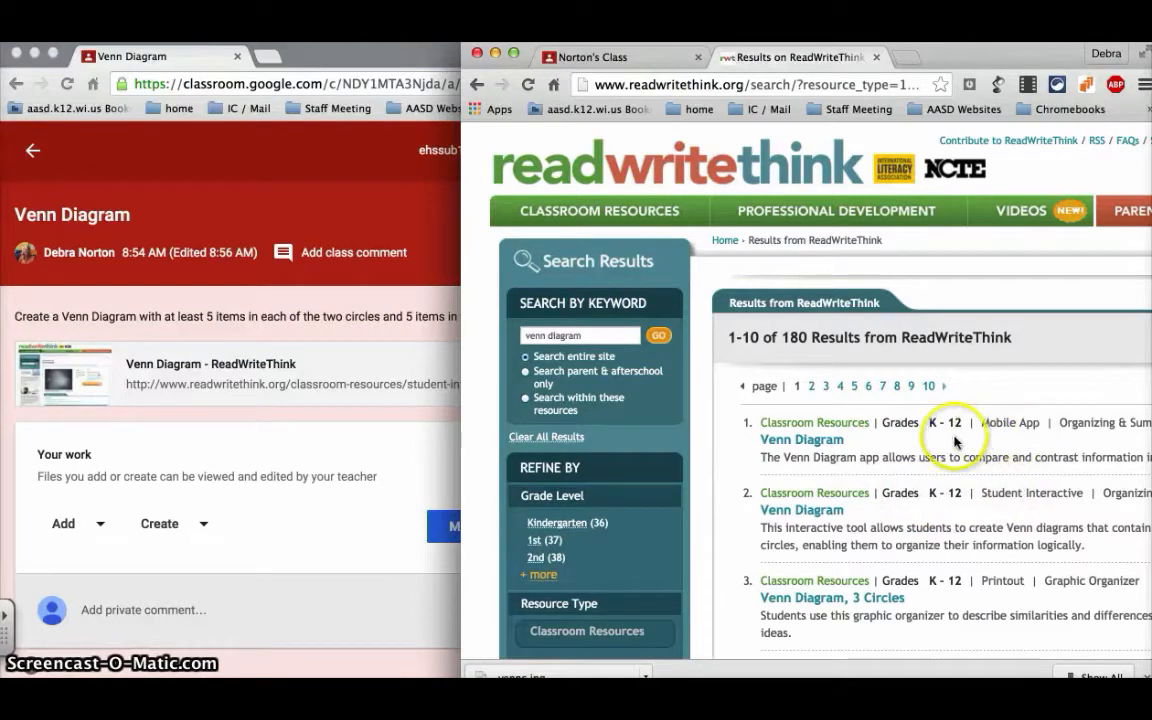
- Open the Venn Diagram student interactive from the results and copy its web address
{"action": "left_click", "coordinate": [777, 510]}
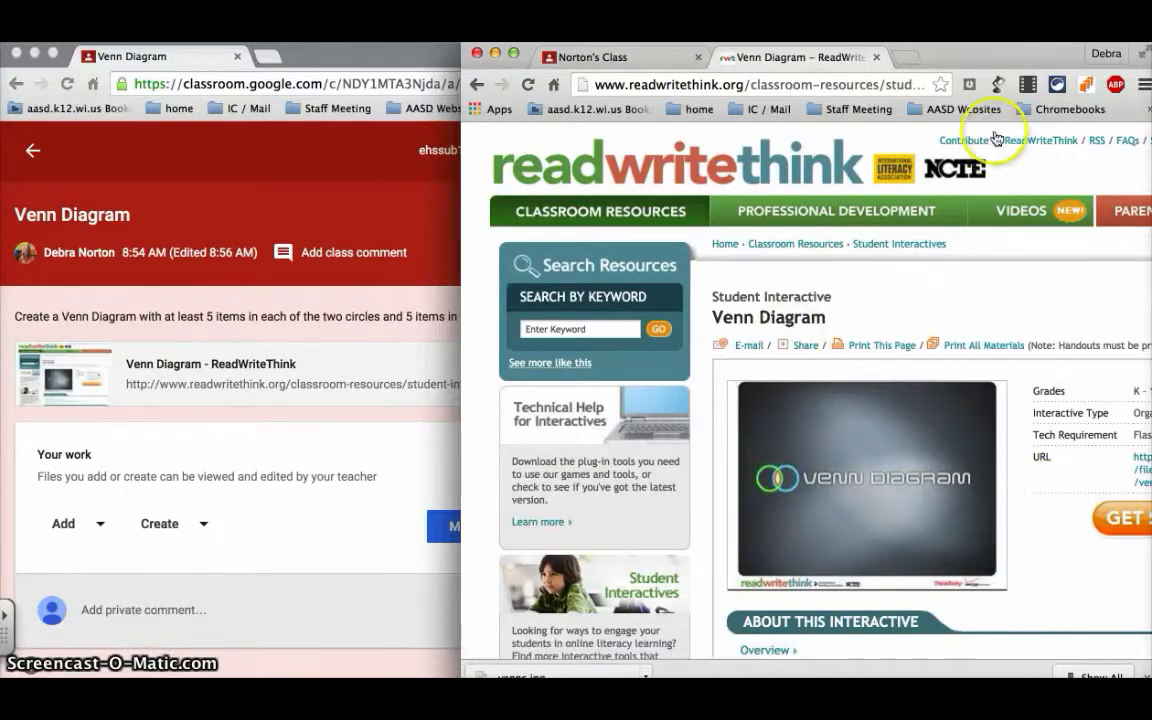
{"action": "left_click_drag", "start_coordinate": [958, 62], "coordinate": [951, 62]}
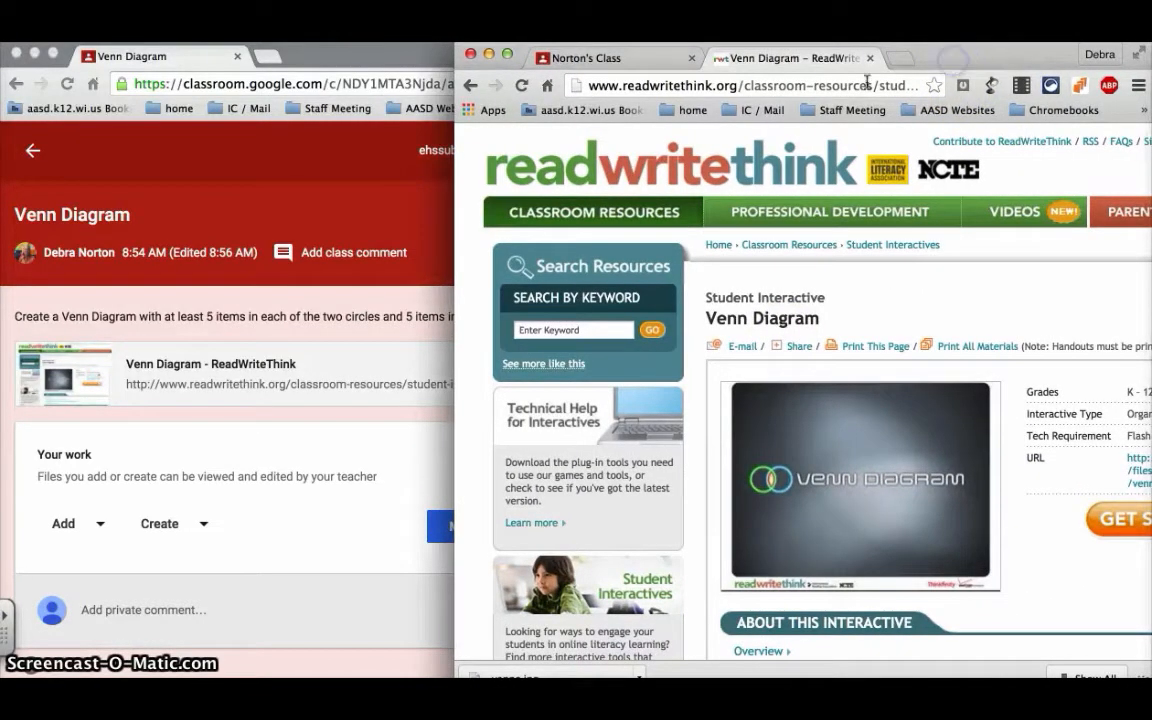
{"action": "left_click", "coordinate": [785, 82]}
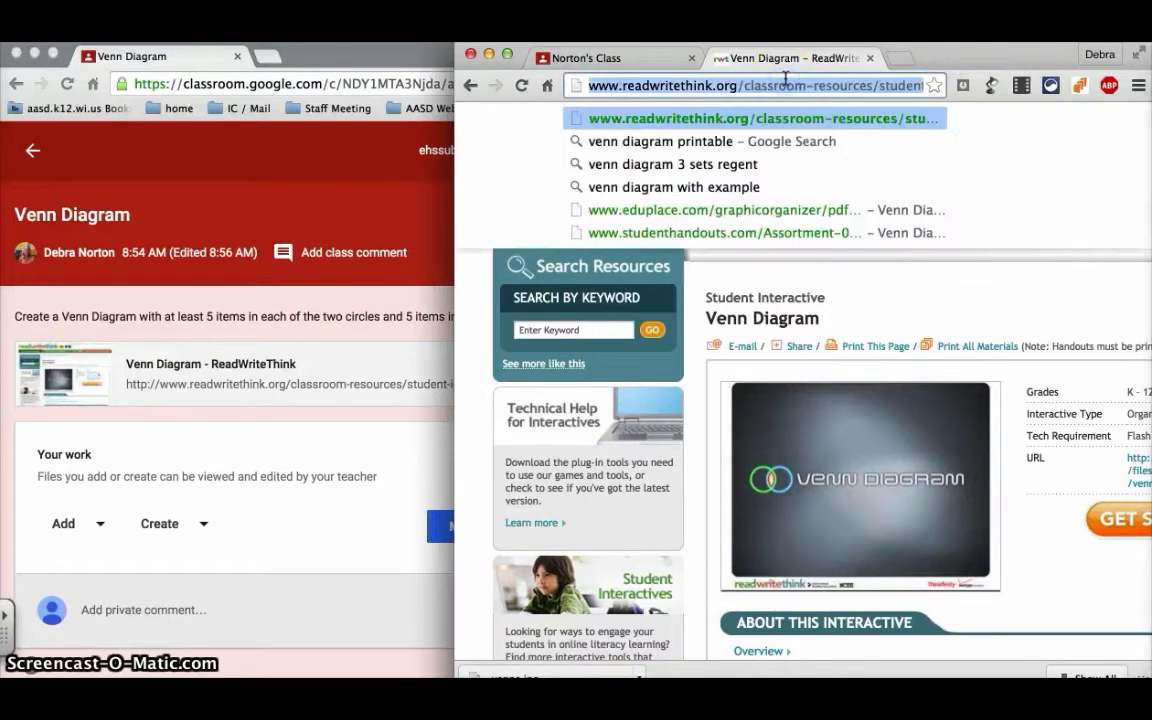
- In the teacher's Classroom, create a Venn Diagram assignment requesting a 2 circle venn diagram comparing the Mayans to the Incas, with 7 described items per section
{"action": "left_click", "coordinate": [640, 58]}
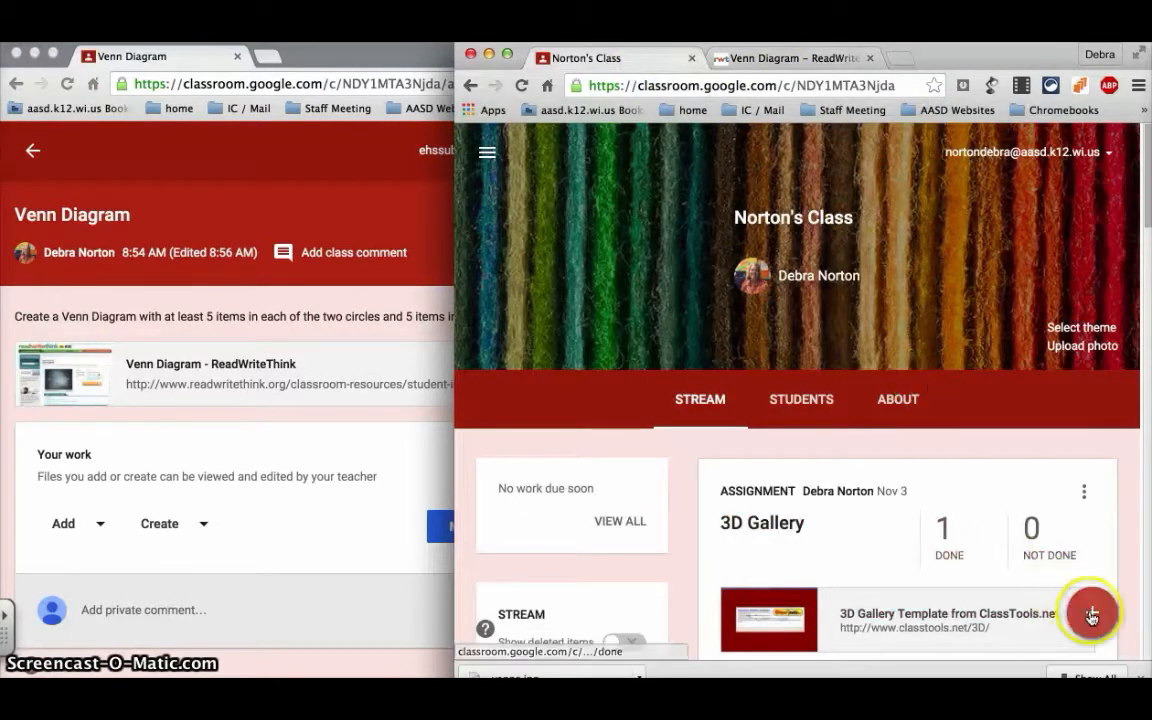
{"action": "mouse_move", "coordinate": [1091, 611]}
{"action": "left_click", "coordinate": [1091, 482]}
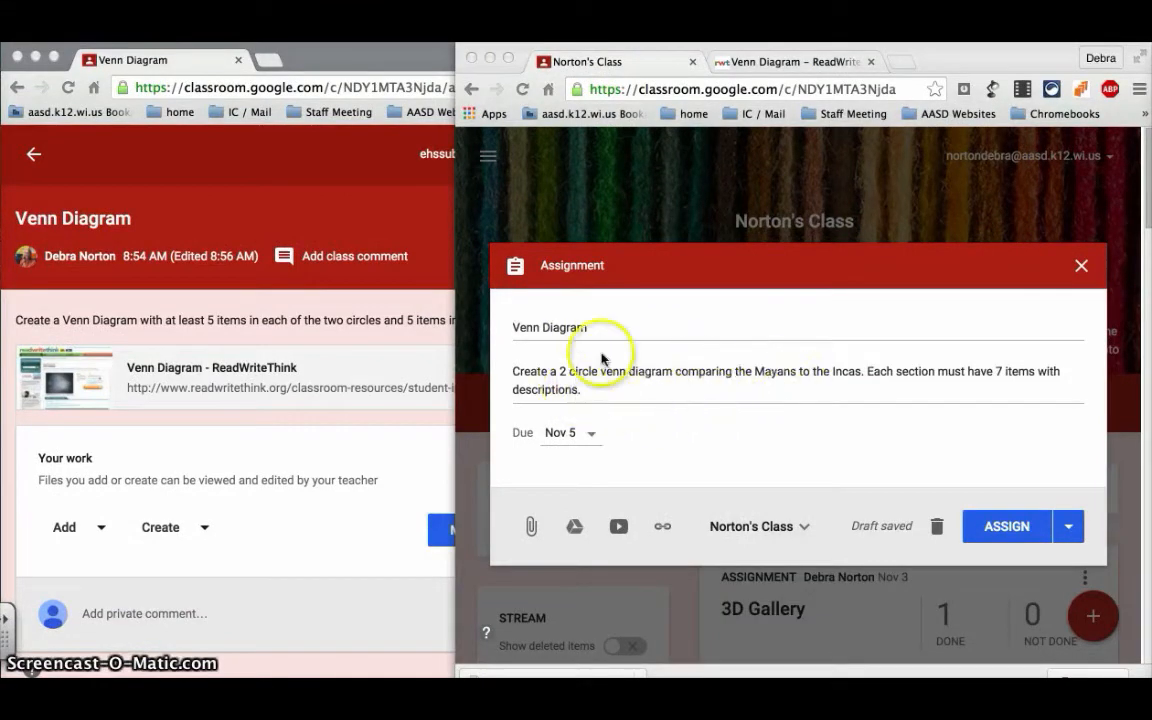
- Turn off the due date and time for the Venn Diagram assignment
{"action": "left_click", "coordinate": [581, 432]}
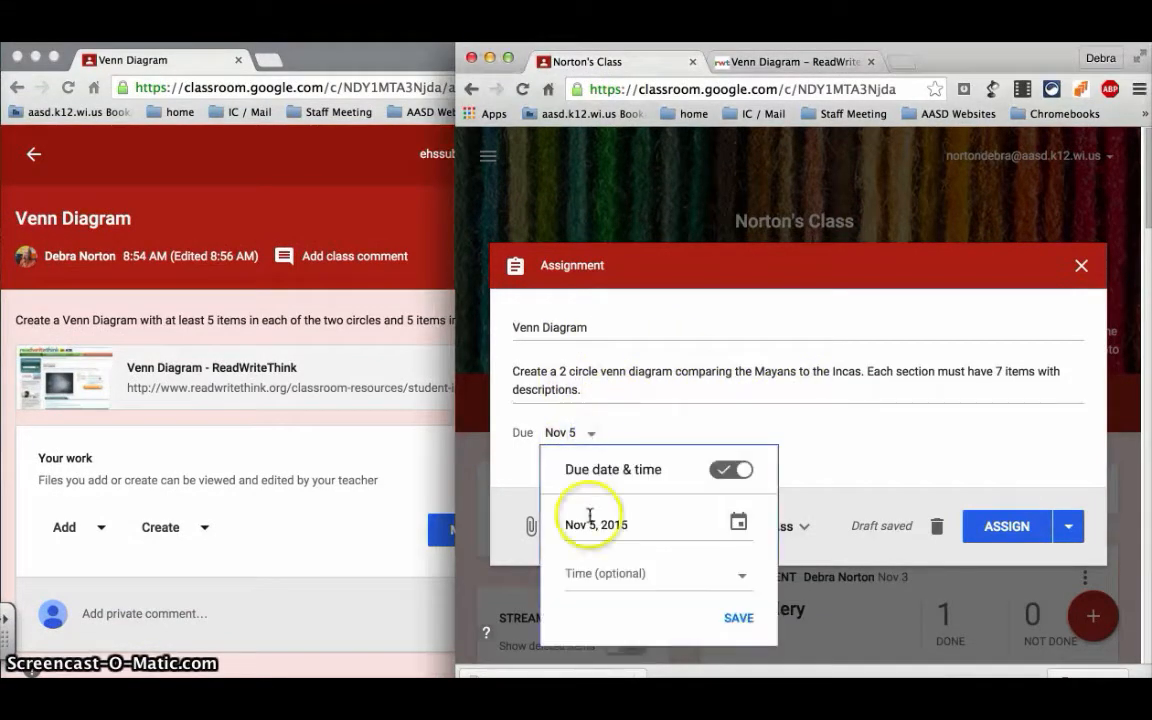
{"action": "left_click", "coordinate": [728, 471]}
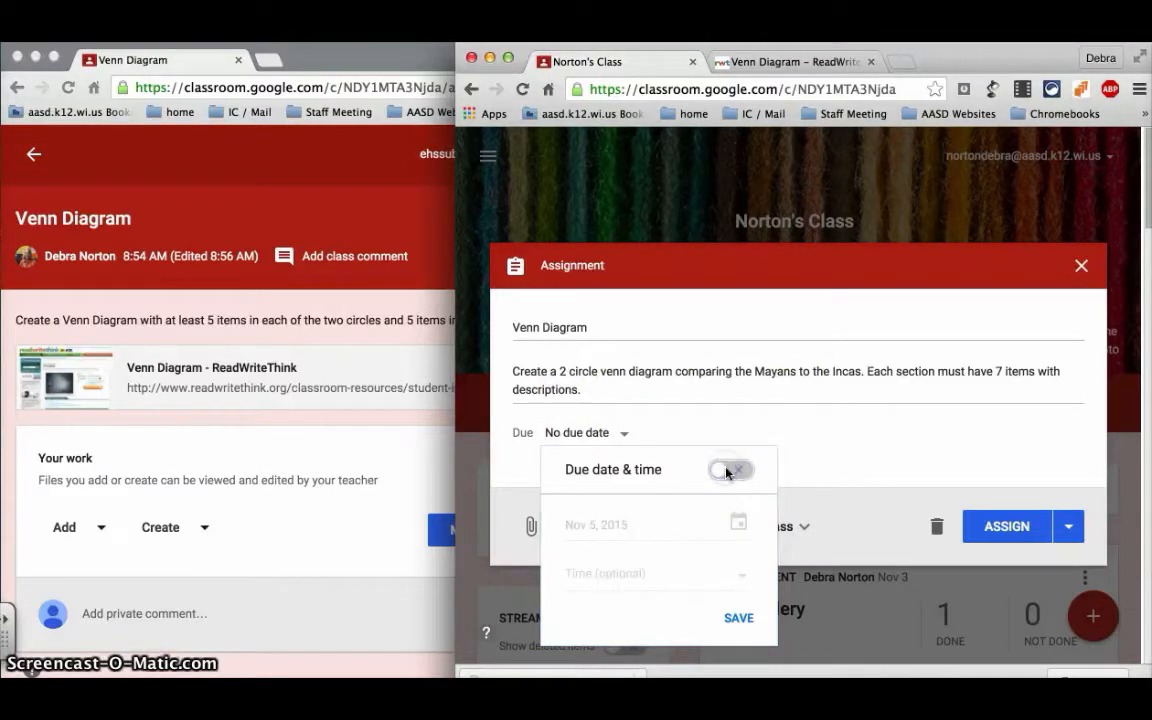
{"action": "left_click", "coordinate": [806, 448]}
{"action": "left_click", "coordinate": [662, 527]}
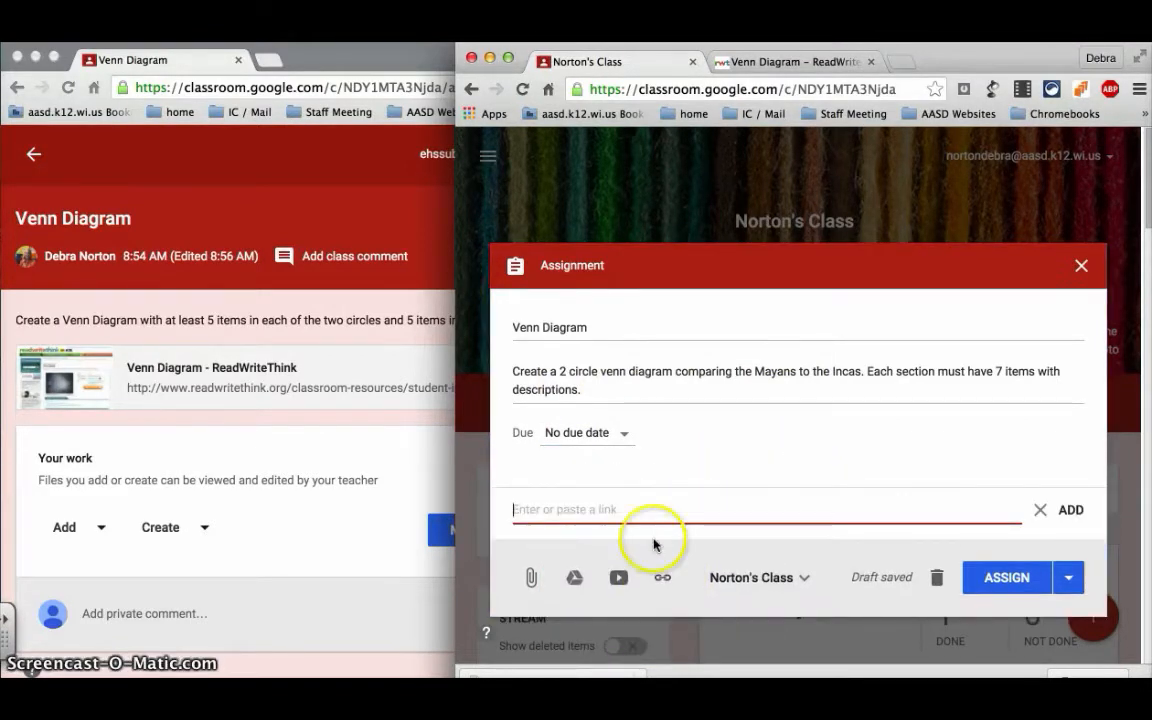
{"action": "type", "text": "http://www.readwritethink.org/classroom-resources/student-interactives/venn-diagram-30973.html"}
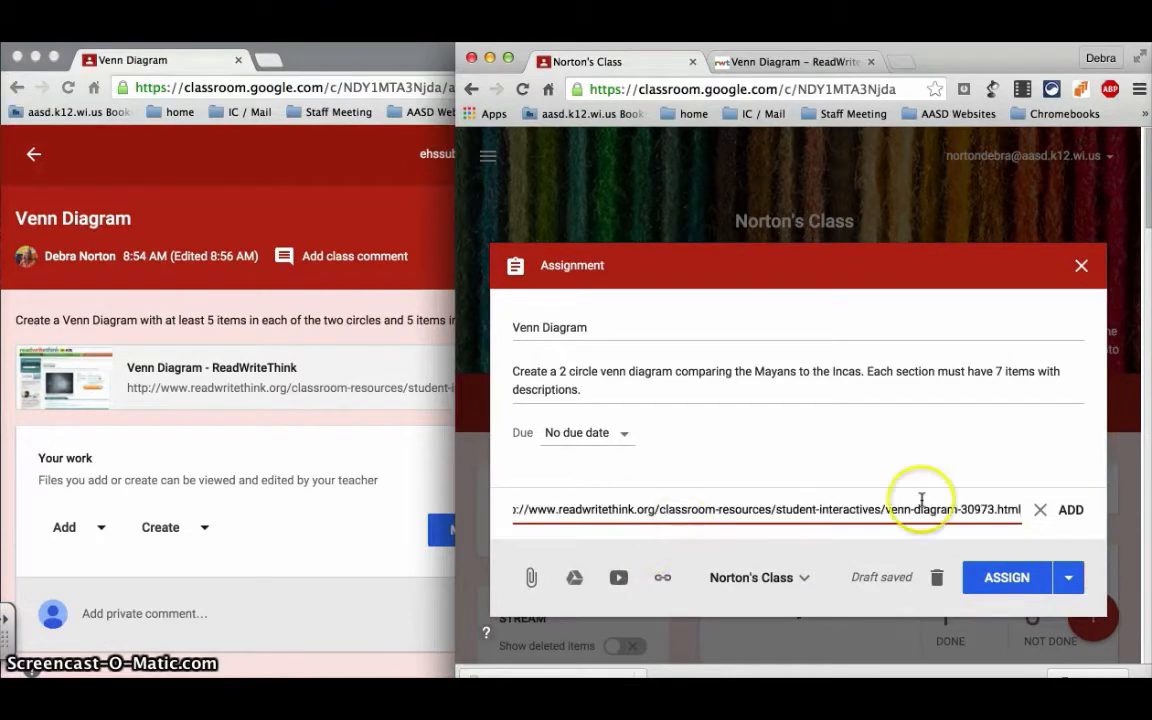
{"action": "left_click", "coordinate": [1066, 509]}
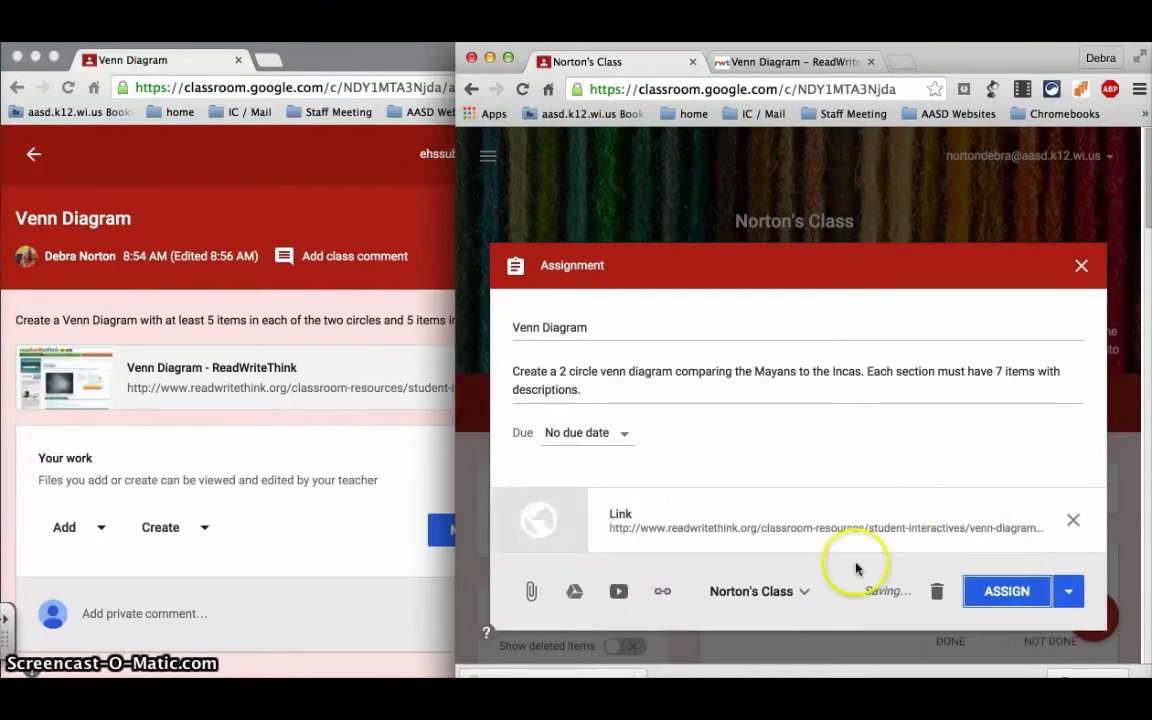
- Review the classes available for the assignment, keep only the current class selected, and assign it
{"action": "left_click", "coordinate": [757, 591]}
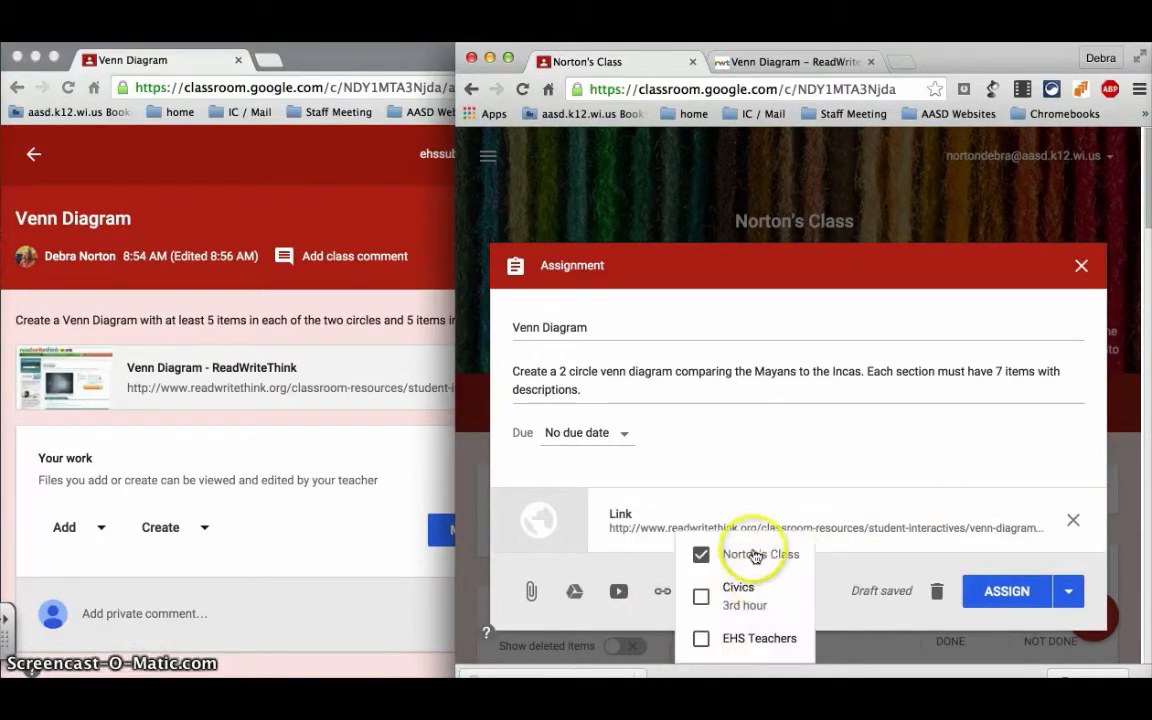
{"action": "left_click", "coordinate": [845, 582]}
{"action": "left_click", "coordinate": [998, 591]}
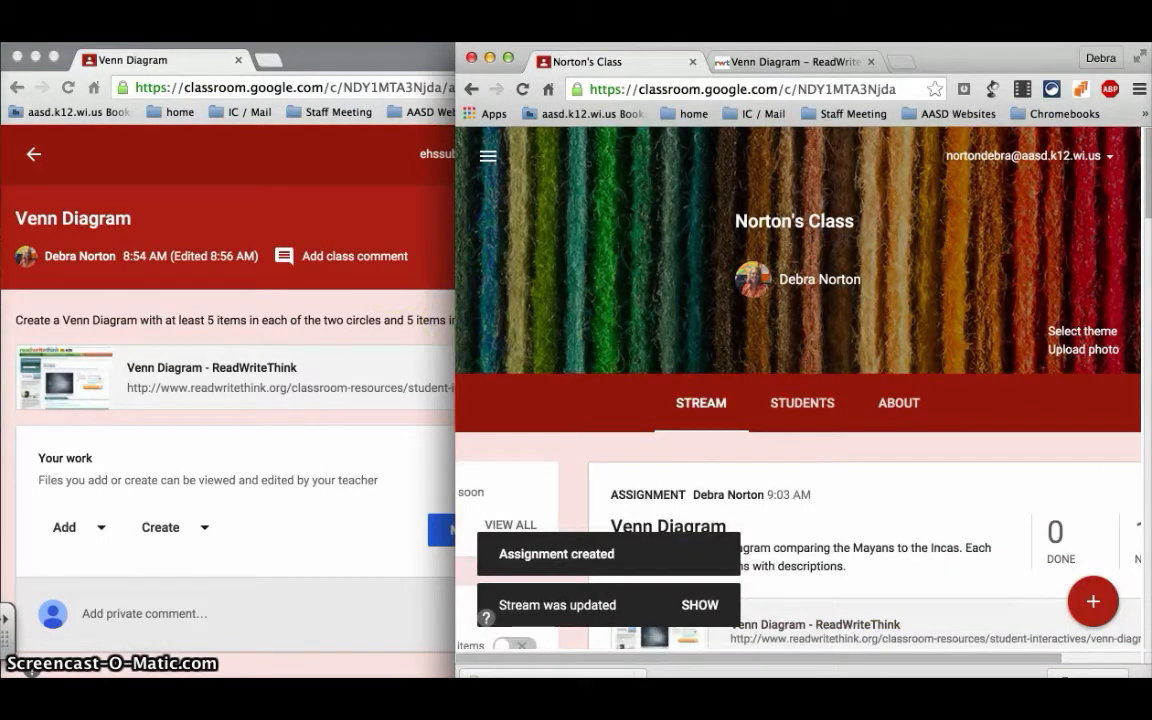
- In the student's Classroom window, return to the class stream and open the newly posted Venn Diagram assignment
{"action": "left_click", "coordinate": [27, 160]}
{"action": "left_click", "coordinate": [33, 157]}
{"action": "left_click", "coordinate": [35, 157]}
{"action": "scroll", "coordinate": [577, 248], "scroll_direction": "down", "scroll_amount": 2}
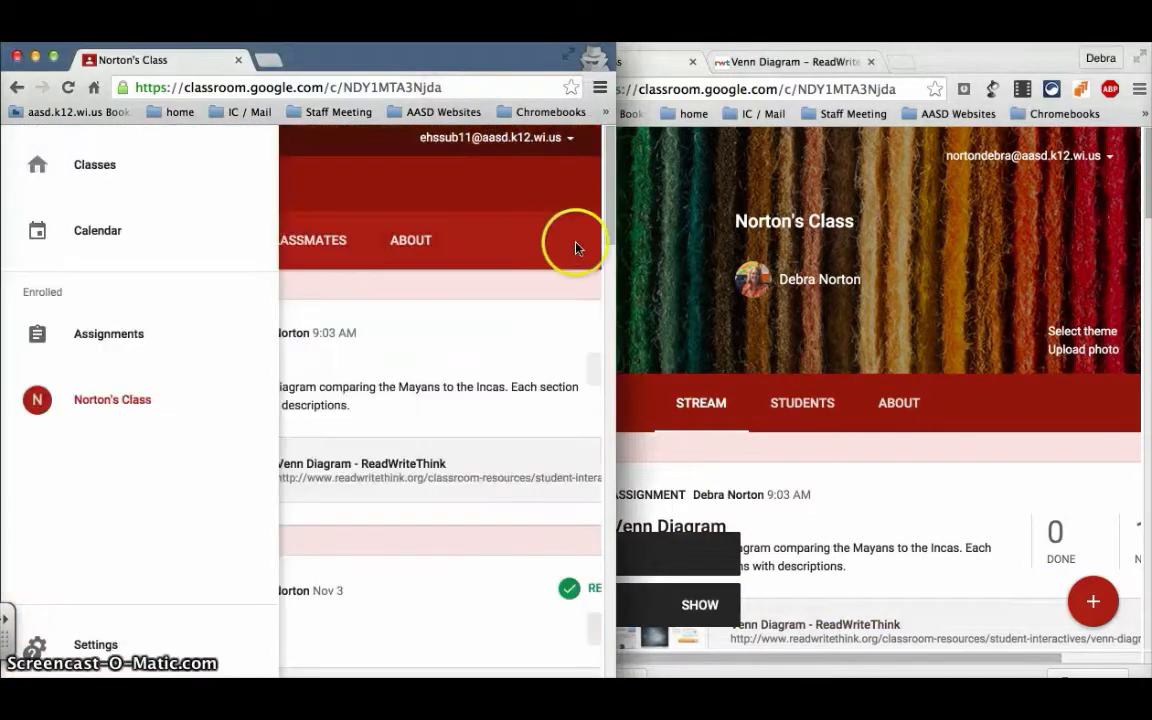
{"action": "left_click", "coordinate": [392, 302]}
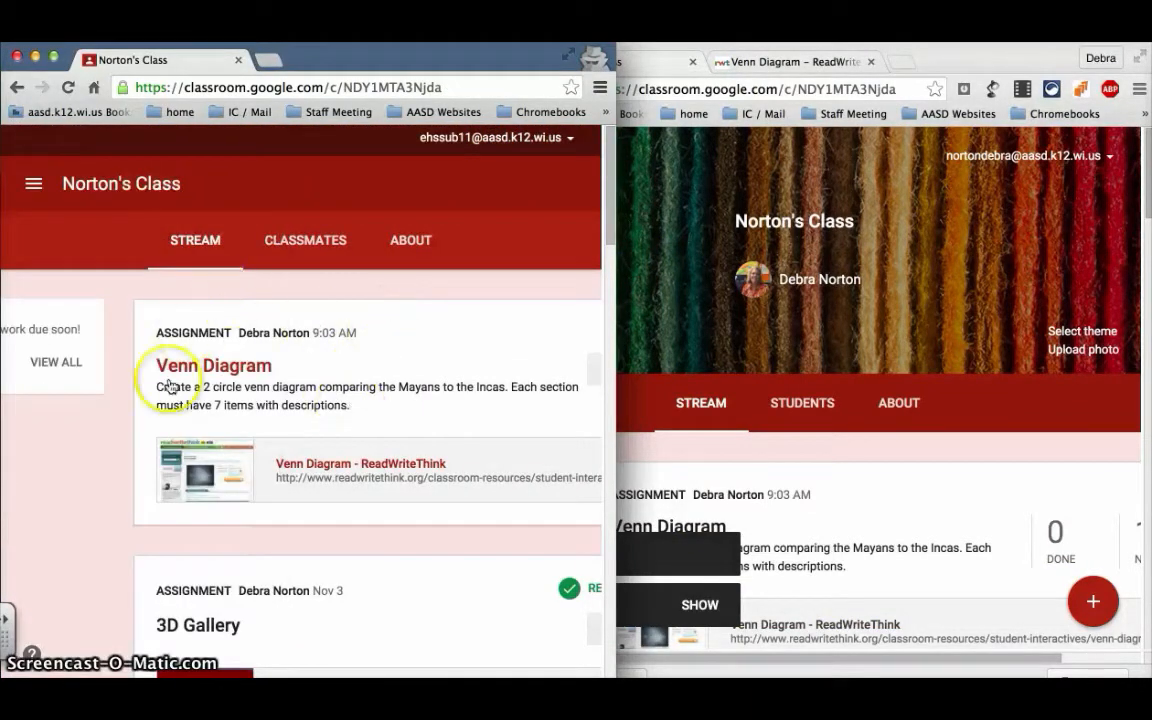
{"action": "left_click_drag", "start_coordinate": [609, 327], "coordinate": [835, 330]}
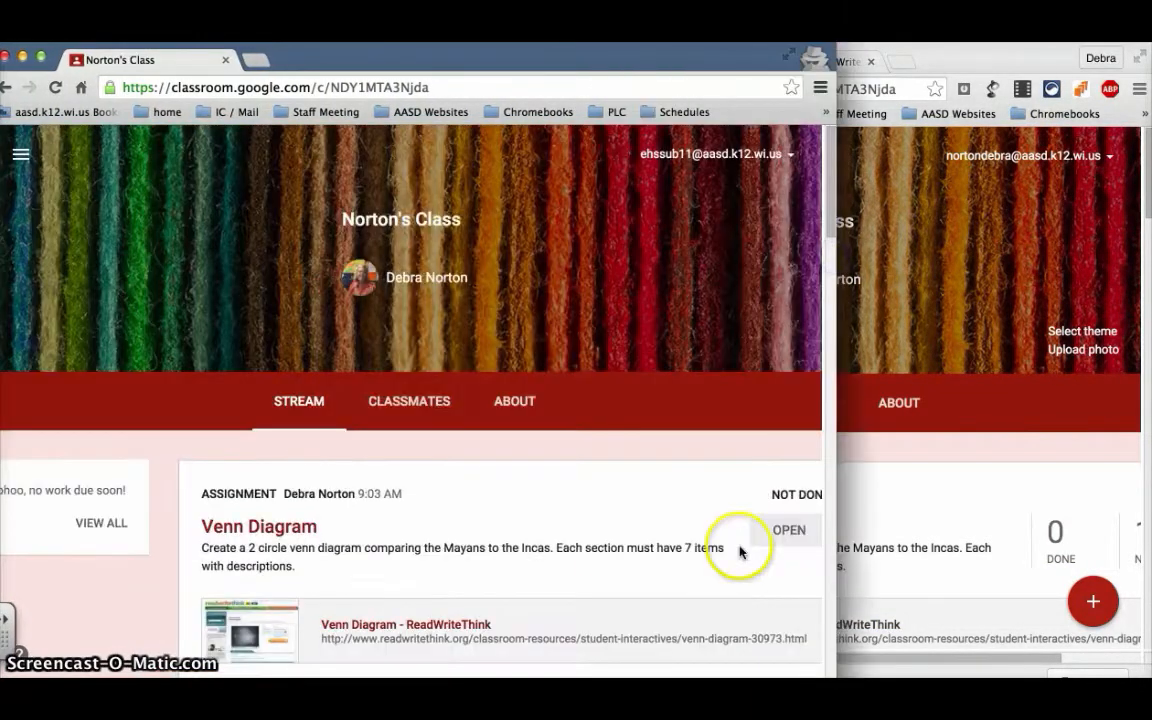
{"action": "left_click", "coordinate": [779, 538]}
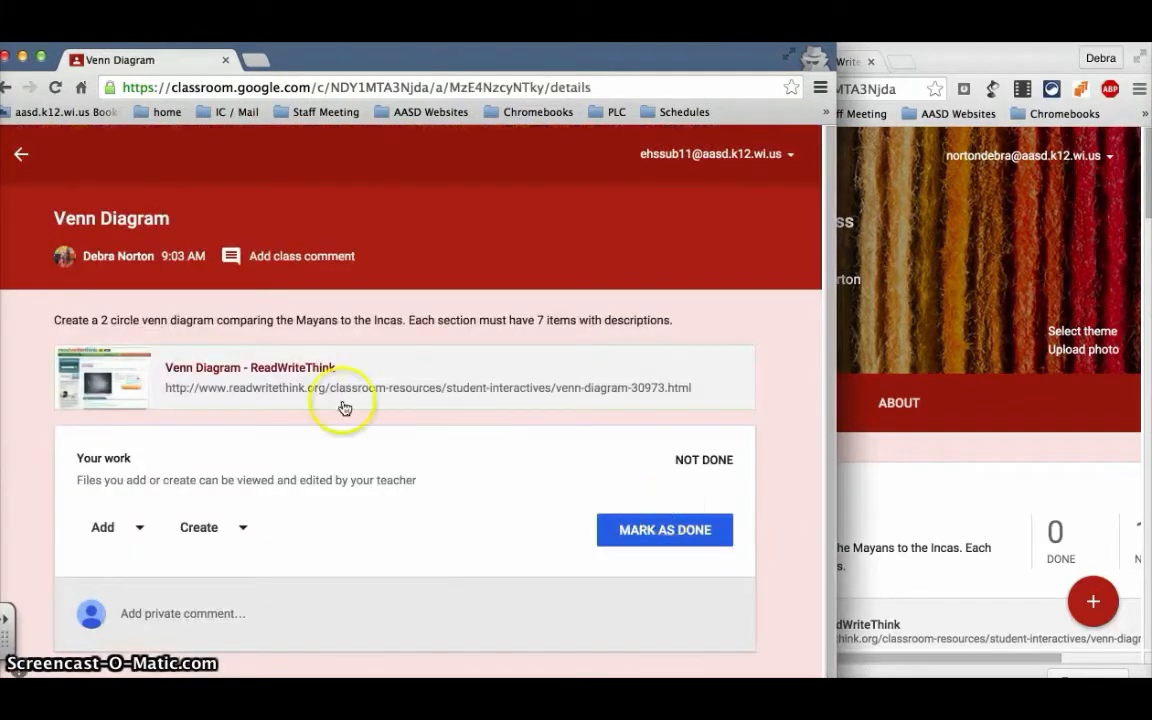
- Open the assignment's attached ReadWriteThink link and launch the Venn Diagram interactive
{"action": "left_click", "coordinate": [260, 370]}
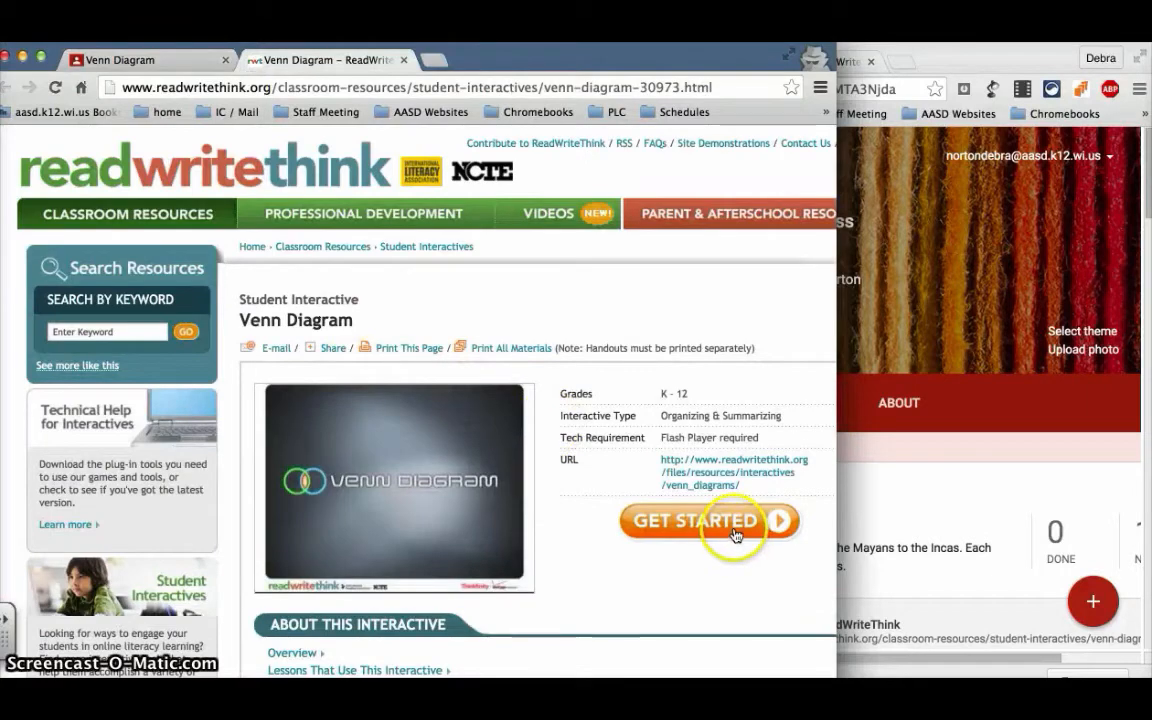
{"action": "left_click", "coordinate": [733, 524]}
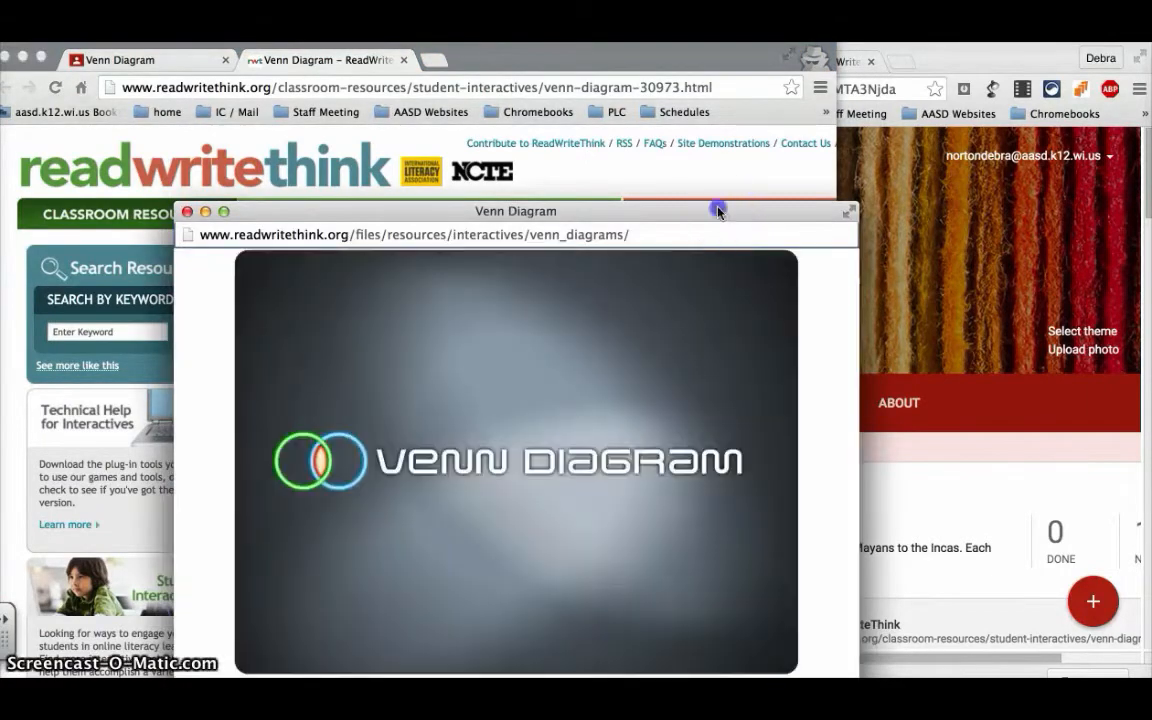
- Reposition the Venn Diagram interactive's window and enlarge it in both directions
{"action": "left_click_drag", "start_coordinate": [717, 206], "coordinate": [797, 54]}
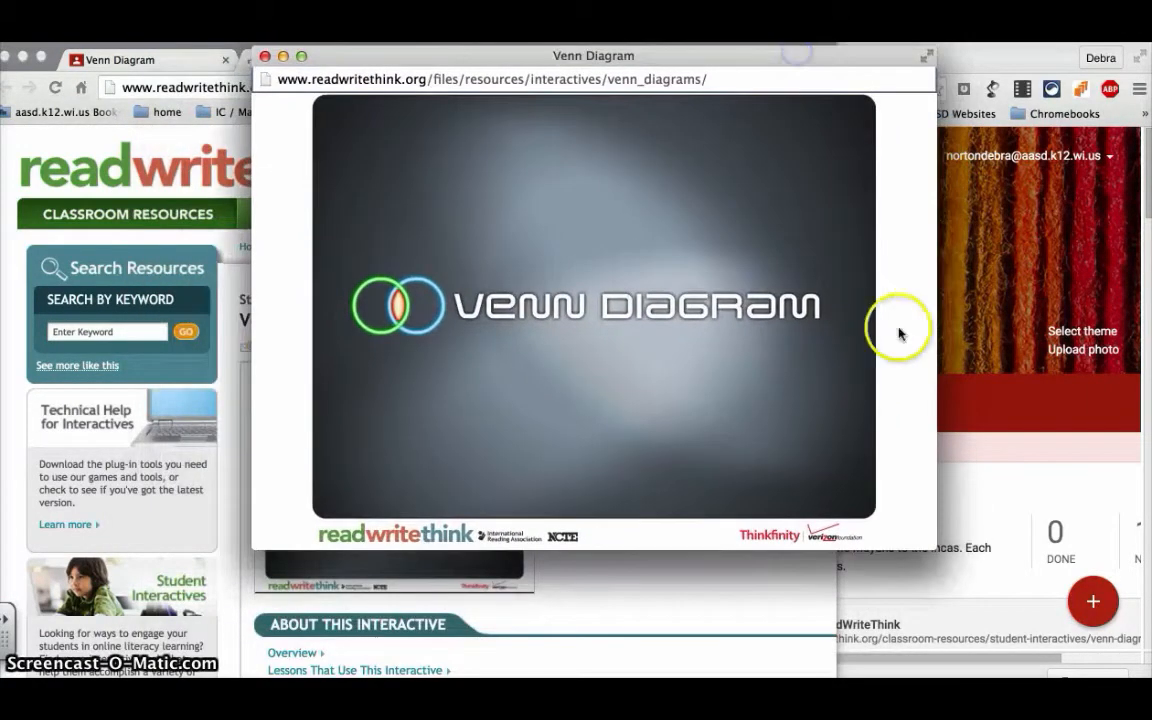
{"action": "left_click_drag", "start_coordinate": [937, 549], "coordinate": [1036, 667]}
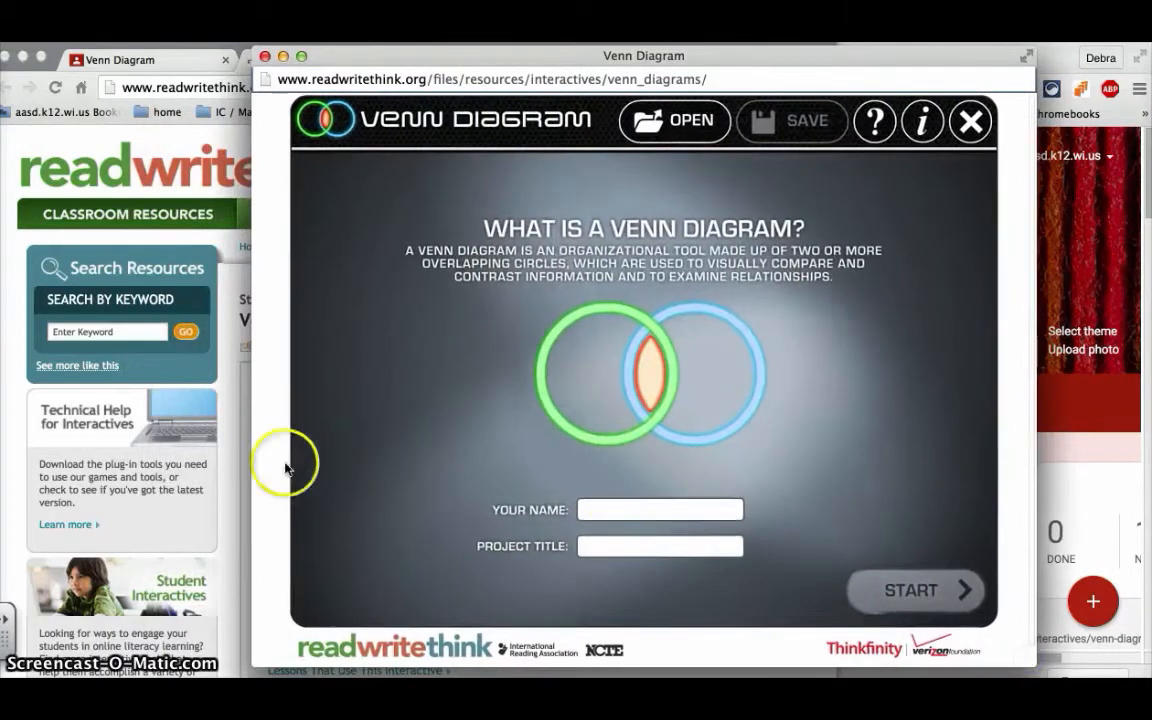
{"action": "left_click_drag", "start_coordinate": [253, 448], "coordinate": [180, 452]}
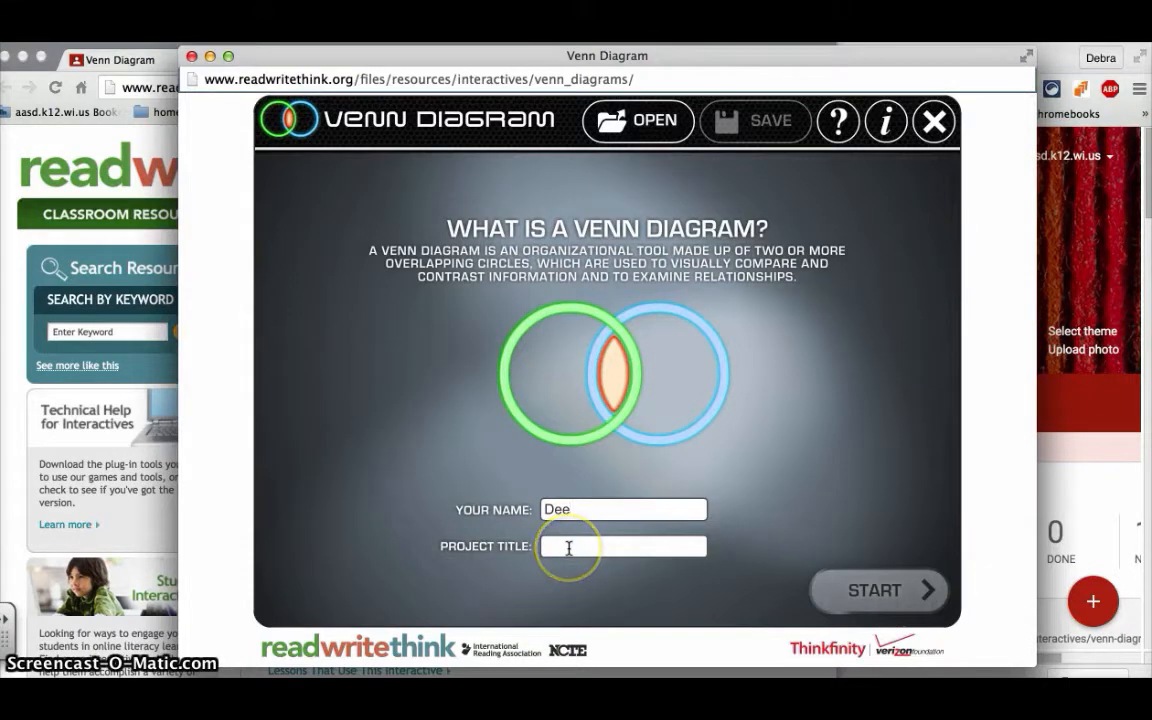
- Fill in the student's name, set the project title to Venn Diagram, and start the diagram
{"action": "left_click", "coordinate": [567, 548]}
{"action": "type", "text": "Venn "}
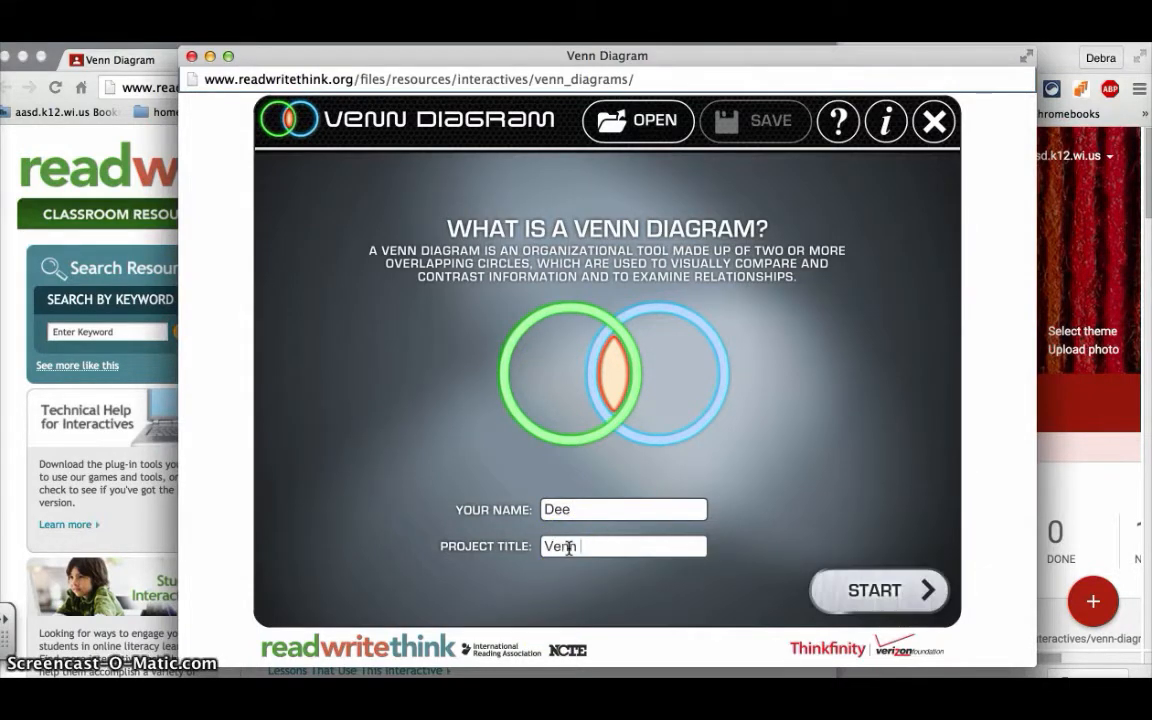
{"action": "type", "text": "Diagram"}
{"action": "left_click", "coordinate": [874, 590]}
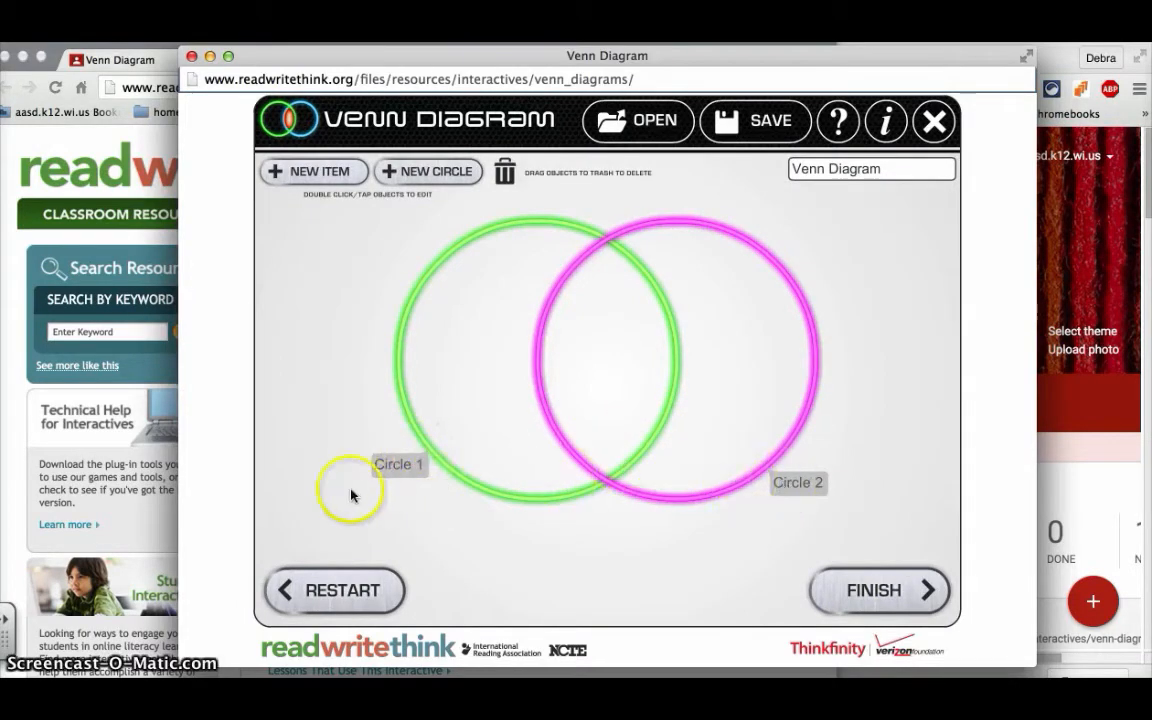
- Label Circle 1 as Mayan and change its color to light blue
{"action": "left_click", "coordinate": [390, 467]}
{"action": "left_click", "coordinate": [390, 467]}
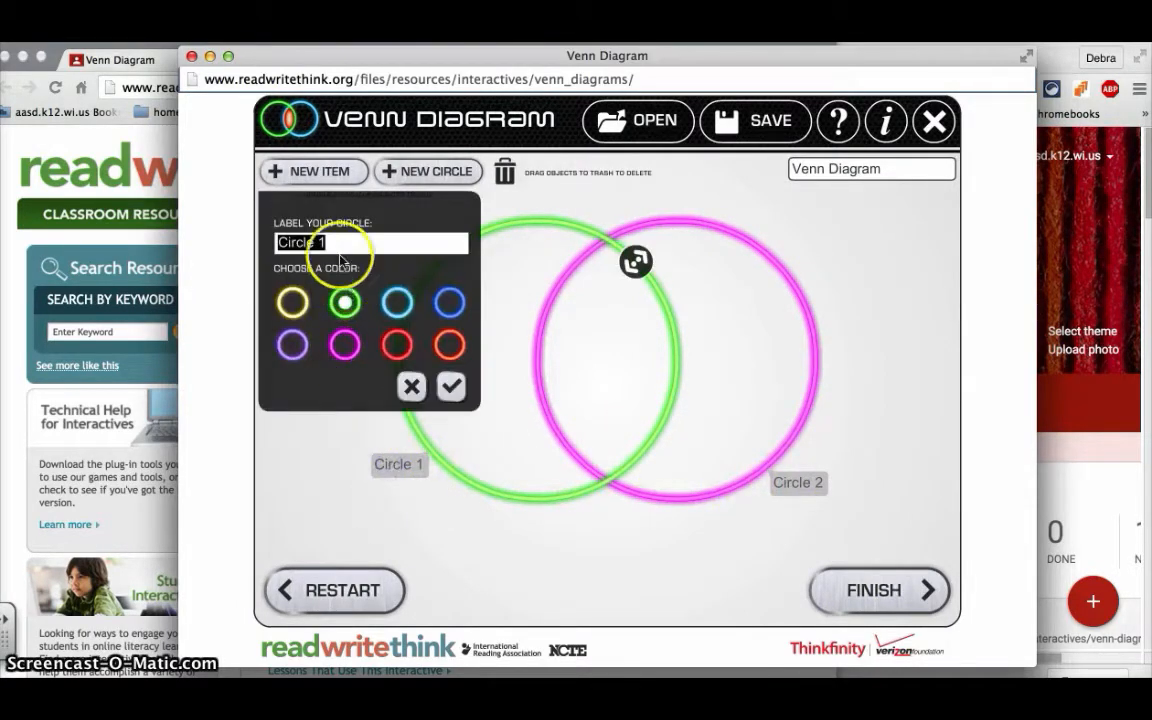
{"action": "type", "text": "Mayan"}
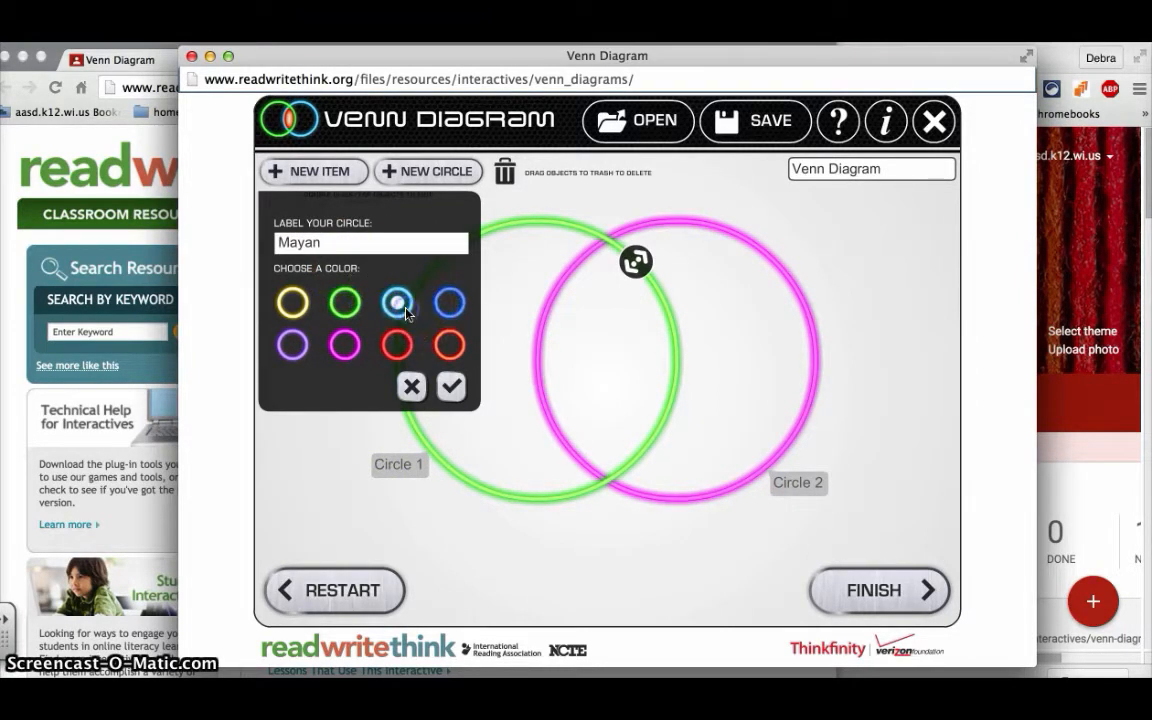
{"action": "left_click", "coordinate": [451, 387]}
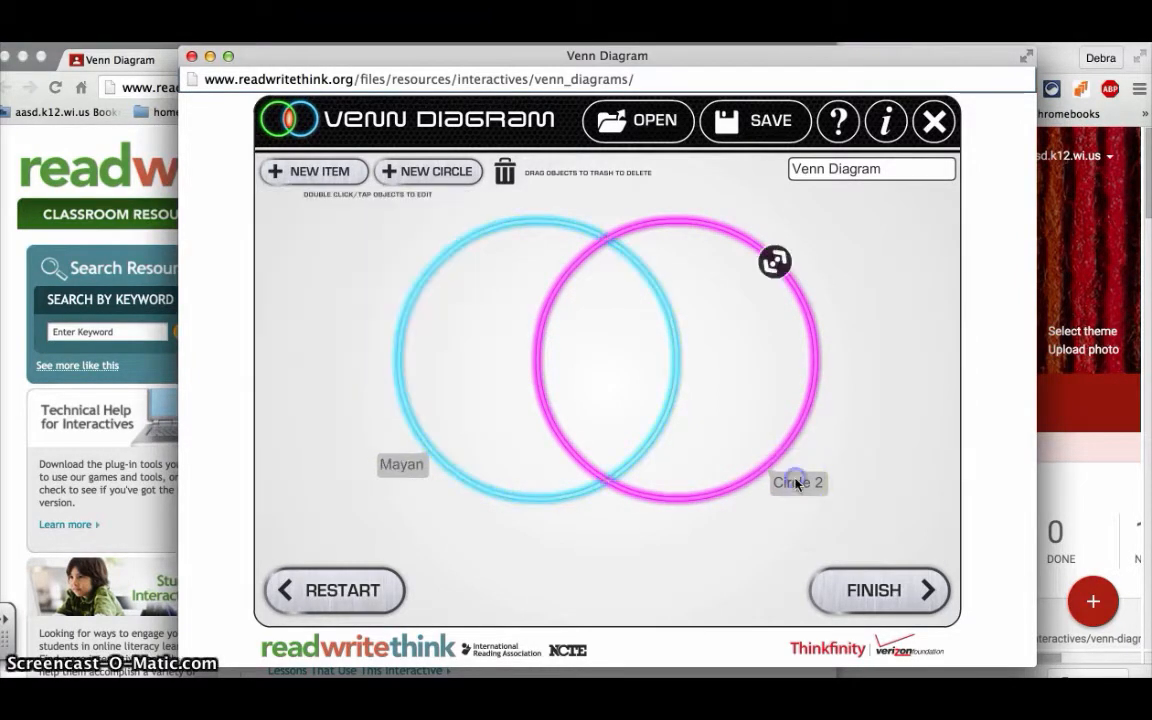
- Label Circle 2 as Inca, keeping its magenta color
{"action": "double_click", "coordinate": [797, 483]}
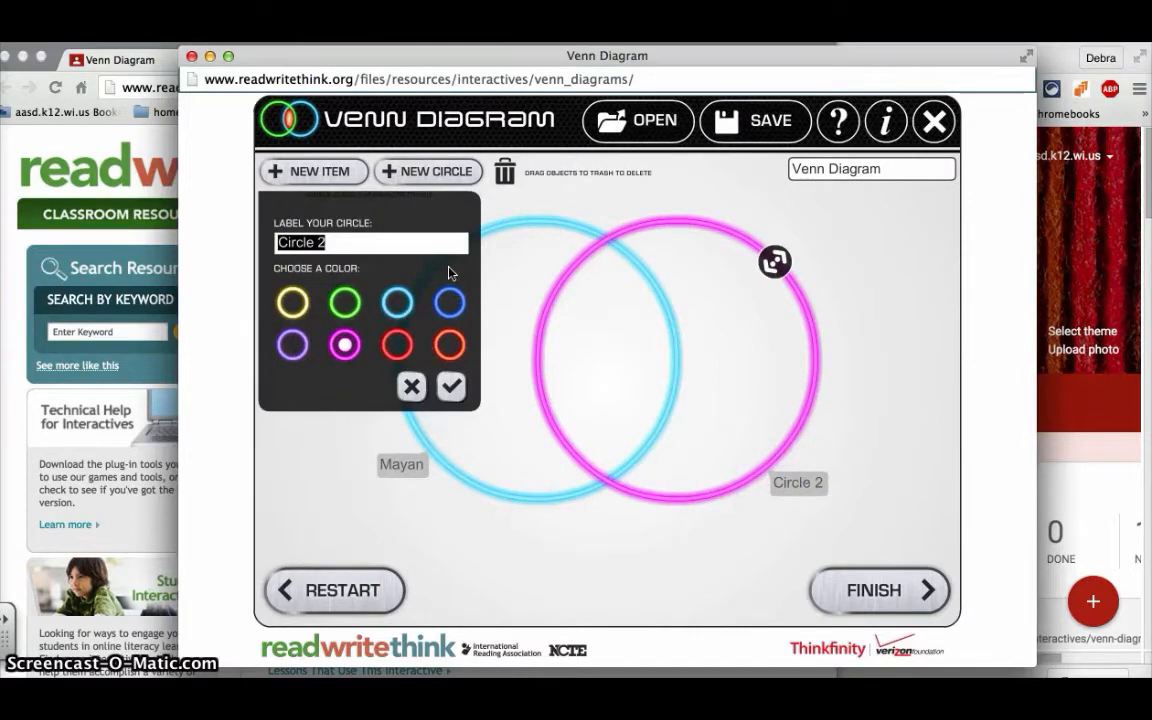
{"action": "type", "text": "Inca"}
{"action": "left_click", "coordinate": [452, 387]}
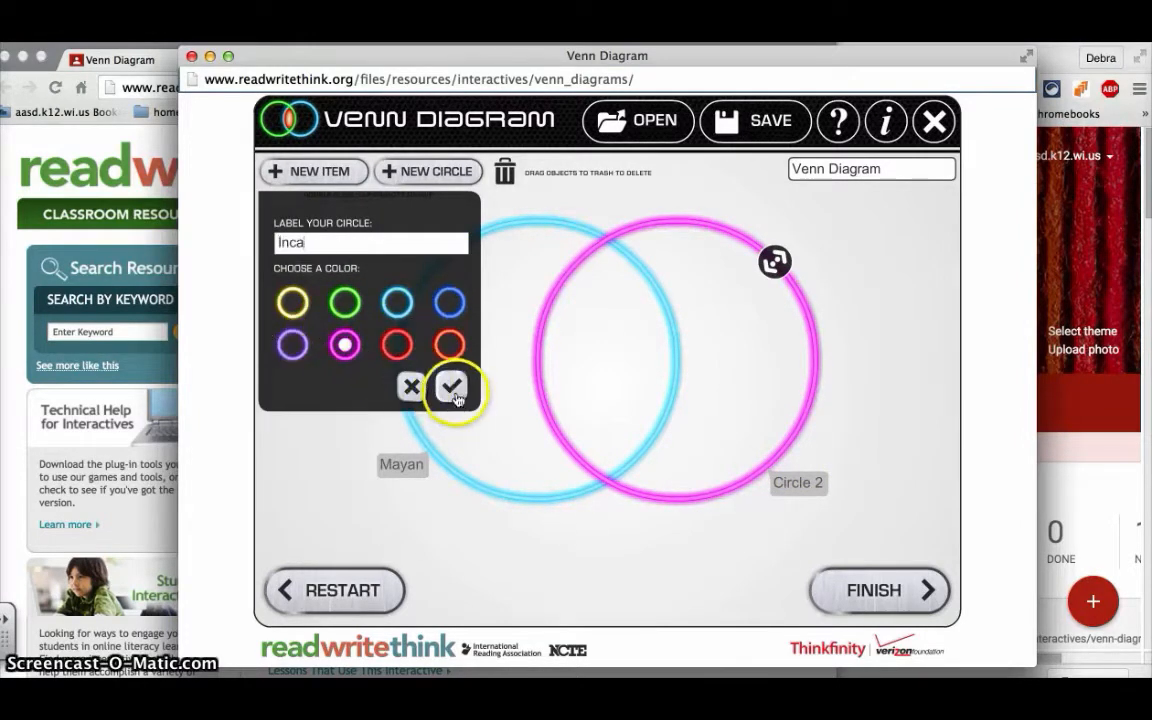
- Enlarge the Inca circle and the Mayan circle to about the same larger size
{"action": "double_click", "coordinate": [785, 486]}
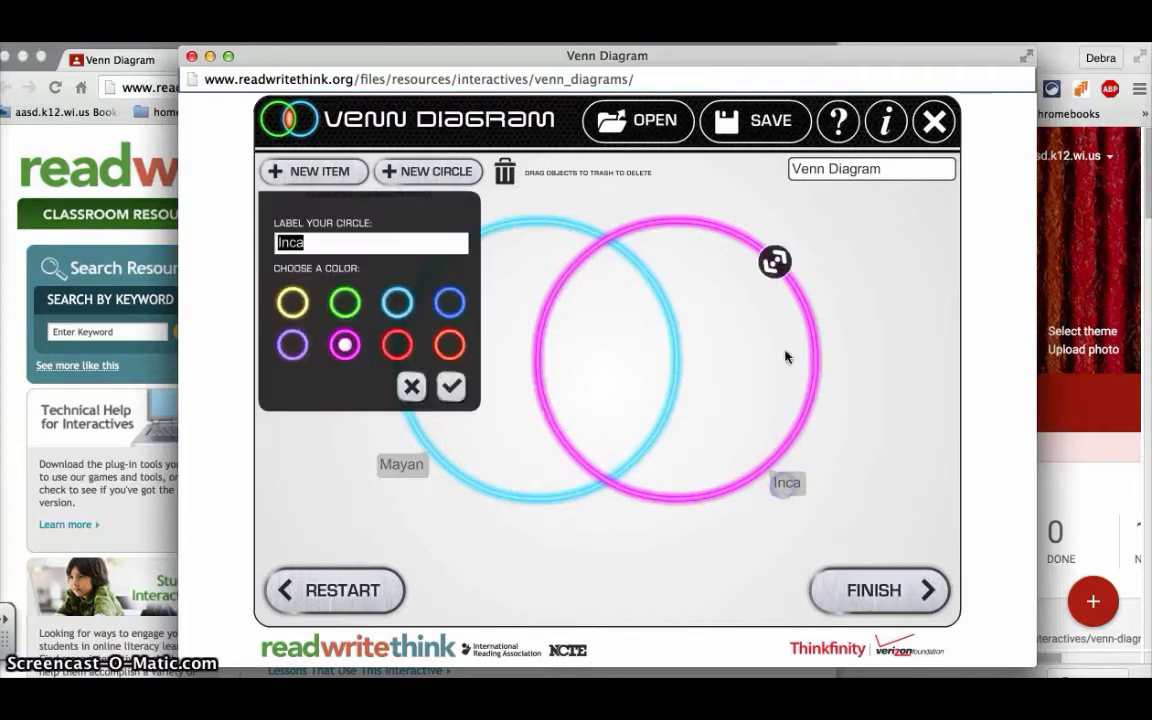
{"action": "left_click_drag", "start_coordinate": [775, 260], "coordinate": [833, 277]}
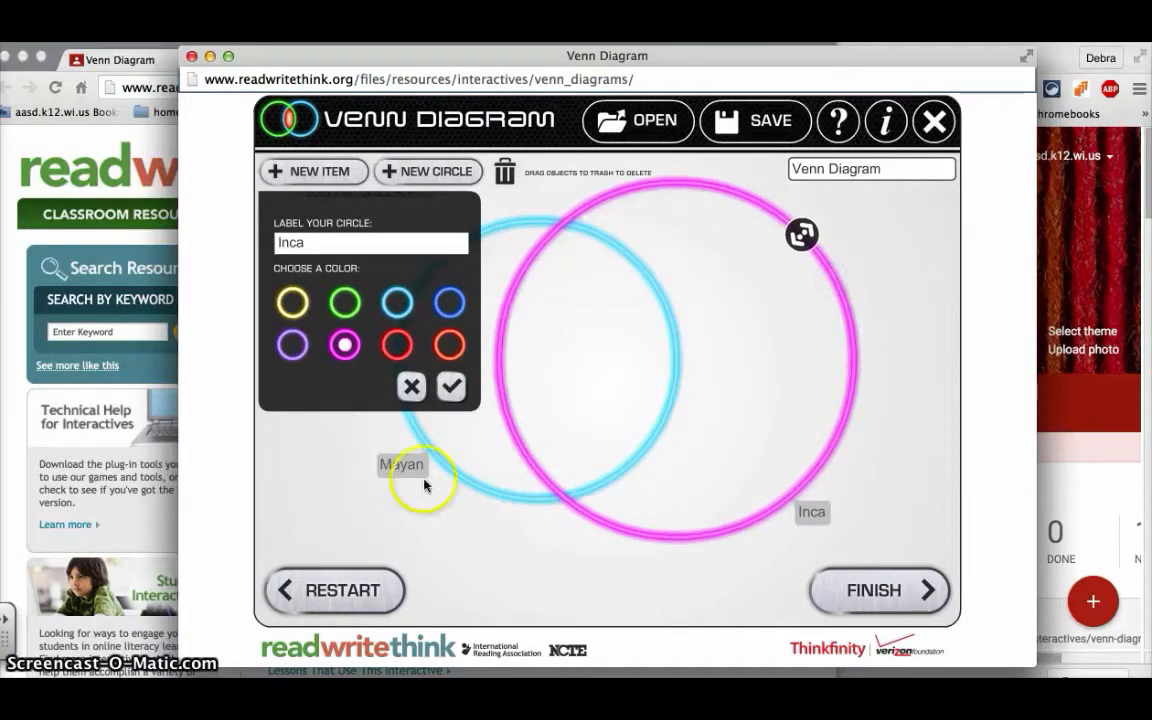
{"action": "double_click", "coordinate": [400, 465]}
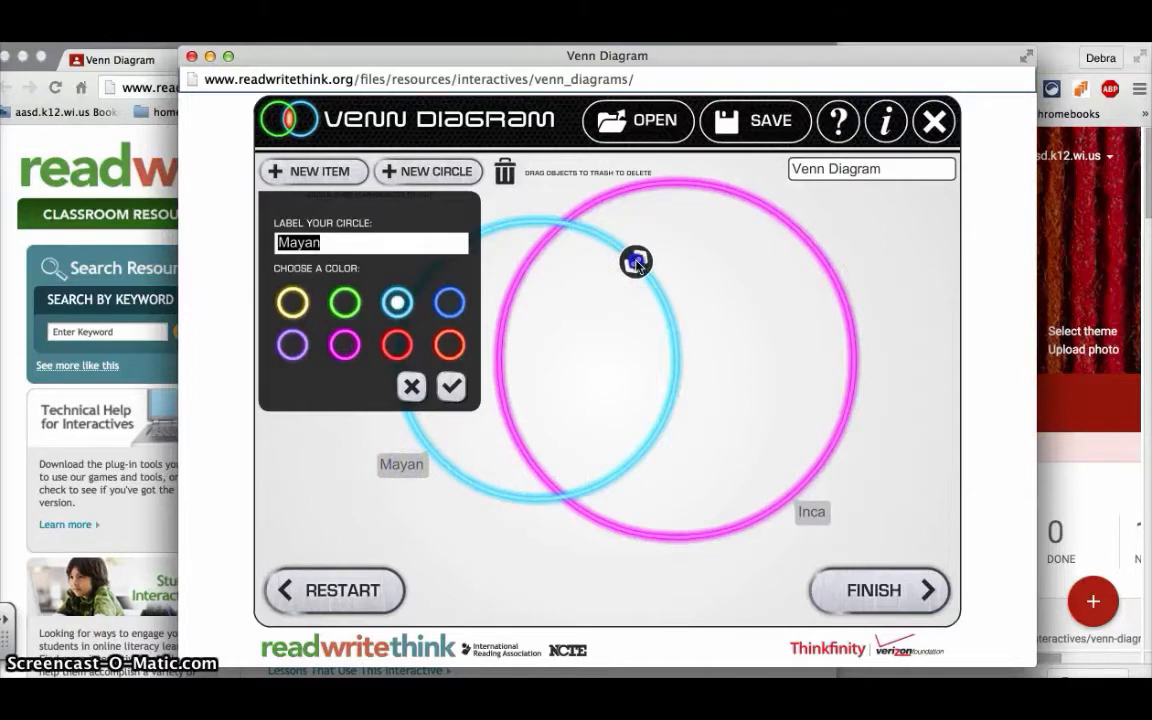
{"action": "left_click_drag", "start_coordinate": [636, 262], "coordinate": [679, 255]}
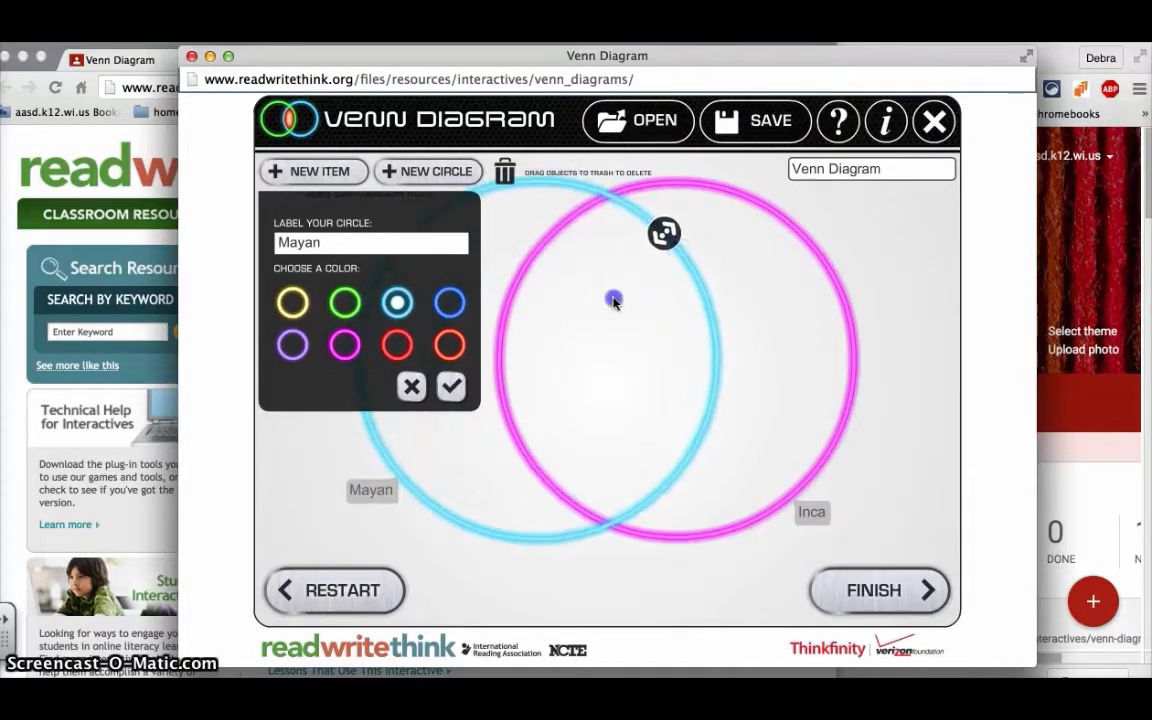
- Move the Mayan circle down and left and the Inca circle down and slightly right, and accept the circle edits
{"action": "left_click_drag", "start_coordinate": [613, 301], "coordinate": [559, 336]}
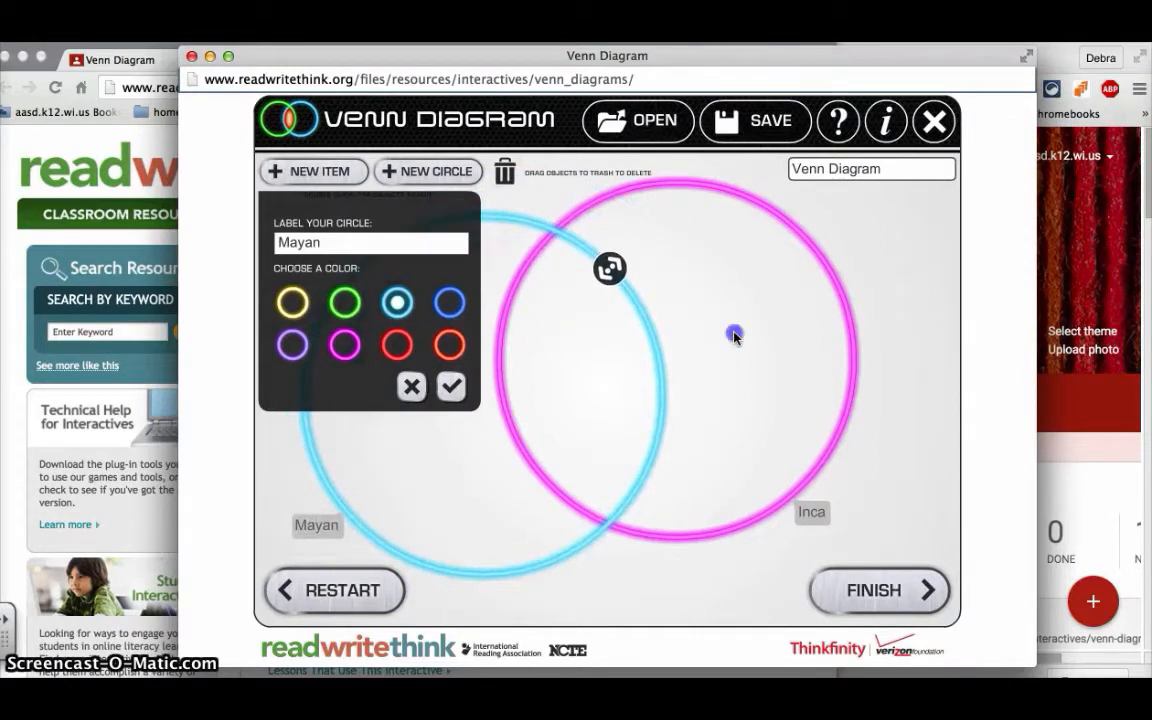
{"action": "left_click_drag", "start_coordinate": [734, 333], "coordinate": [783, 446]}
{"action": "left_click", "coordinate": [910, 481]}
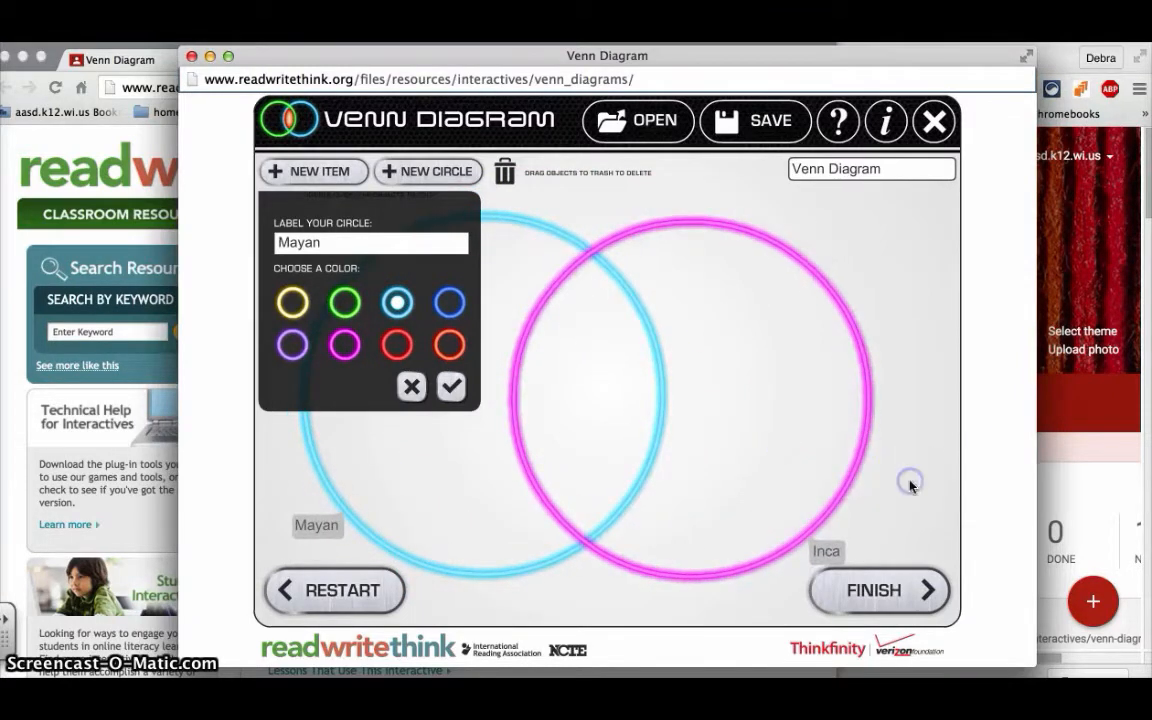
{"action": "left_click", "coordinate": [451, 386]}
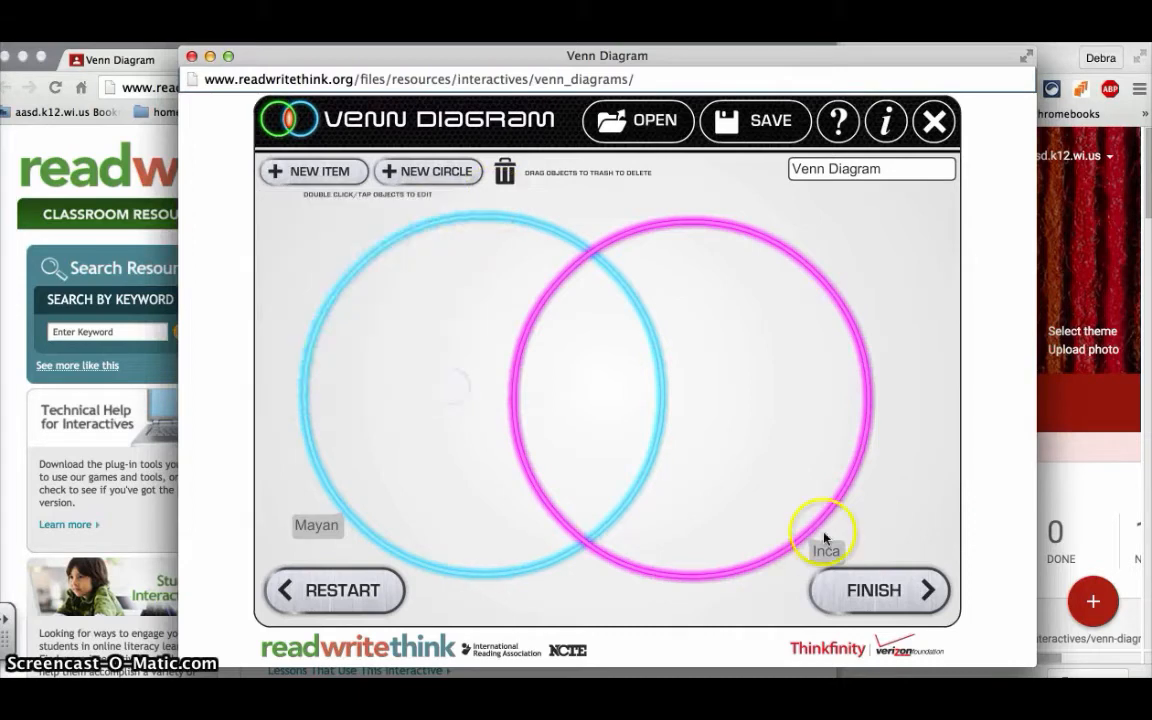
- Add a small item "1,000 years" described "The Mayans exsisted for more than 1,000 years" and place it in the Mayan-only area
{"action": "left_click", "coordinate": [318, 173]}
{"action": "left_click", "coordinate": [306, 244]}
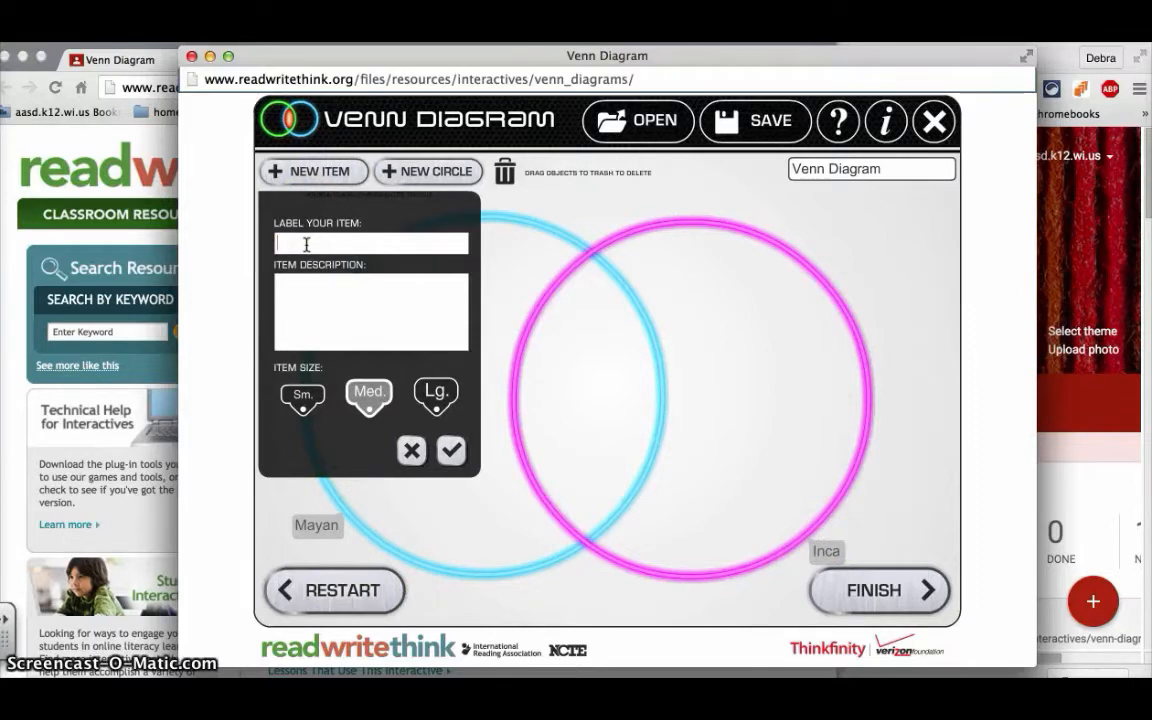
{"action": "type", "text": "1,000 years"}
{"action": "left_click", "coordinate": [310, 294]}
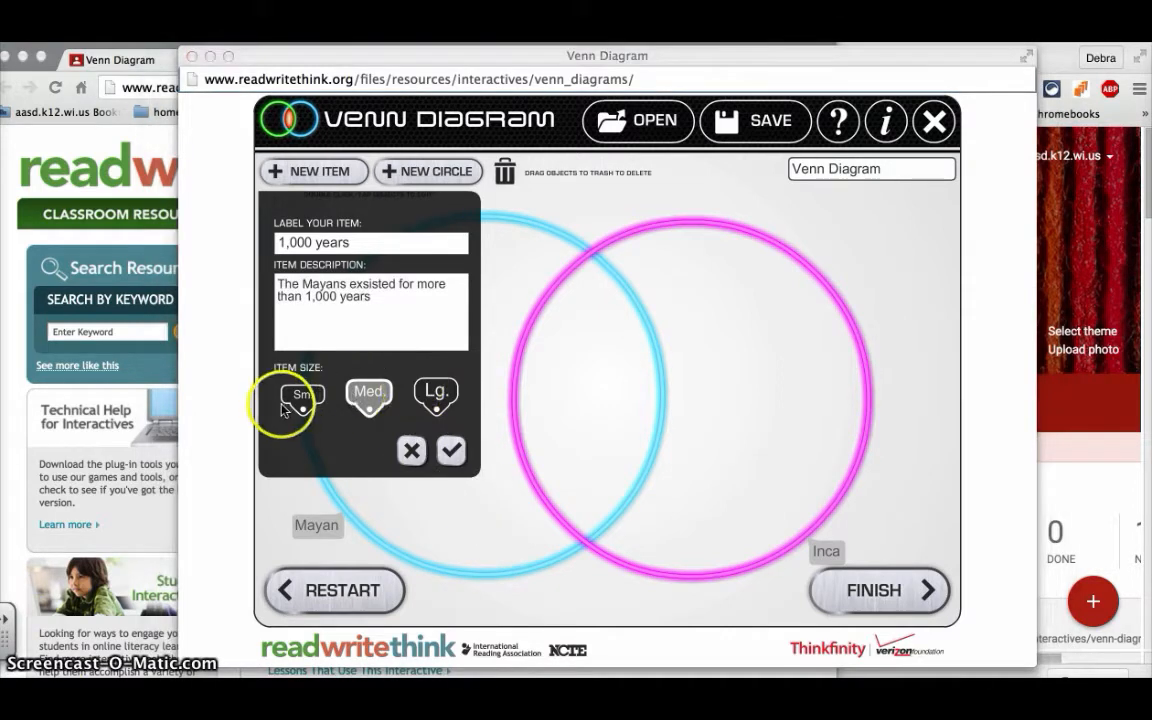
{"action": "left_click", "coordinate": [364, 398]}
{"action": "left_click", "coordinate": [440, 390]}
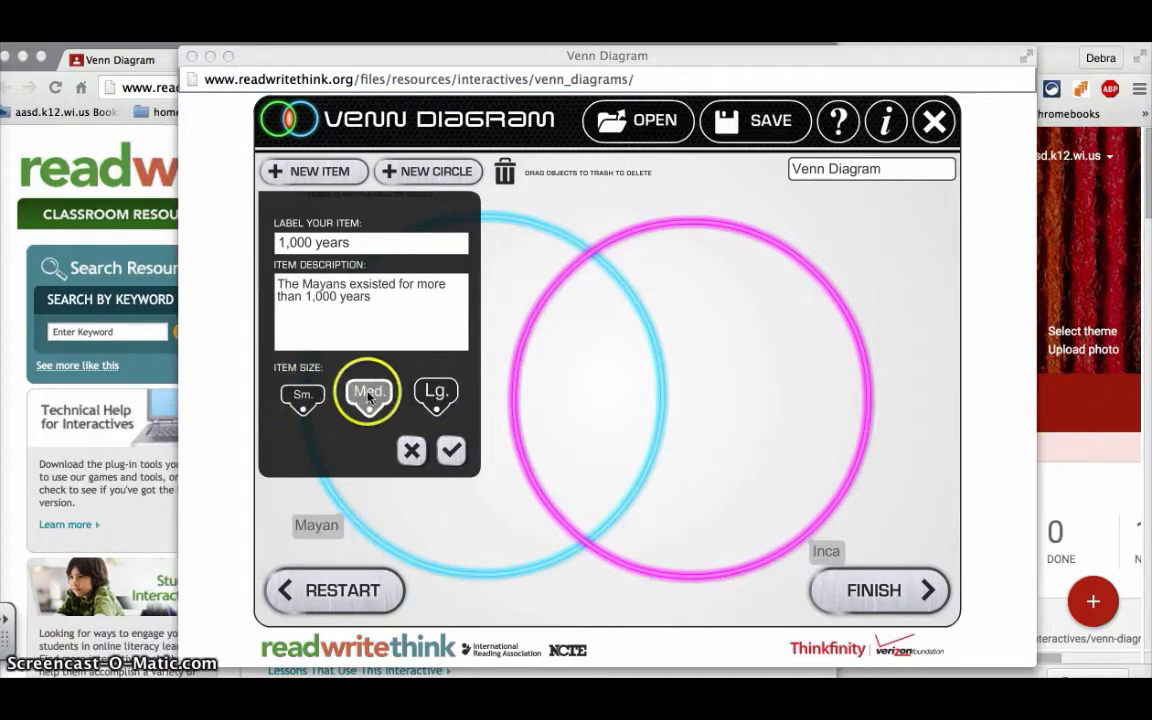
{"action": "left_click", "coordinate": [303, 403]}
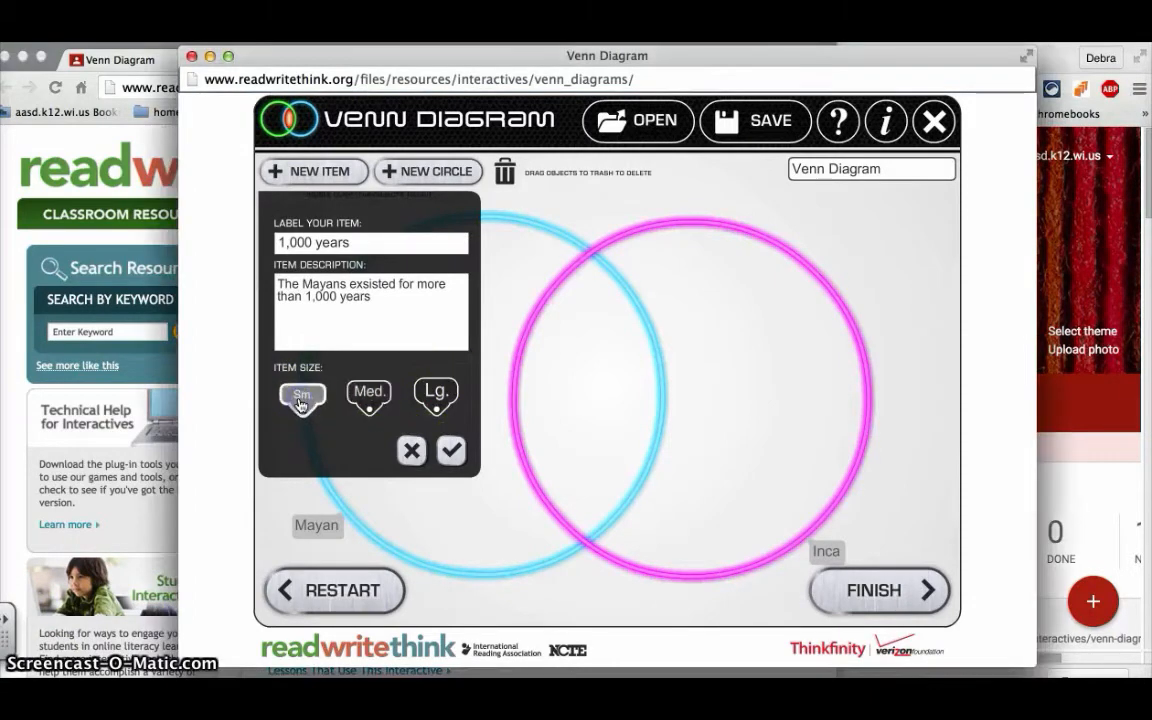
{"action": "left_click", "coordinate": [452, 450]}
{"action": "left_click_drag", "start_coordinate": [457, 450], "coordinate": [406, 310]}
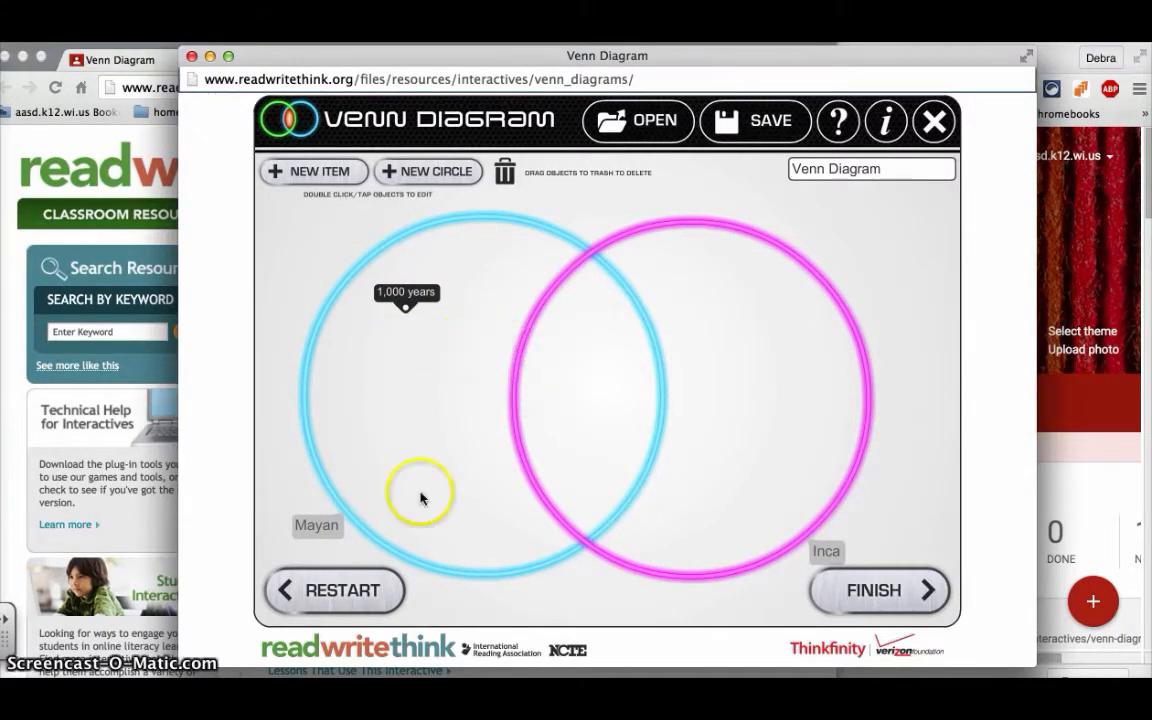
- Add a large item "200 years" described "The Incas exsisted for less than 200 years." and place it in the Inca-only area
{"action": "left_click", "coordinate": [316, 173]}
{"action": "left_click", "coordinate": [311, 242]}
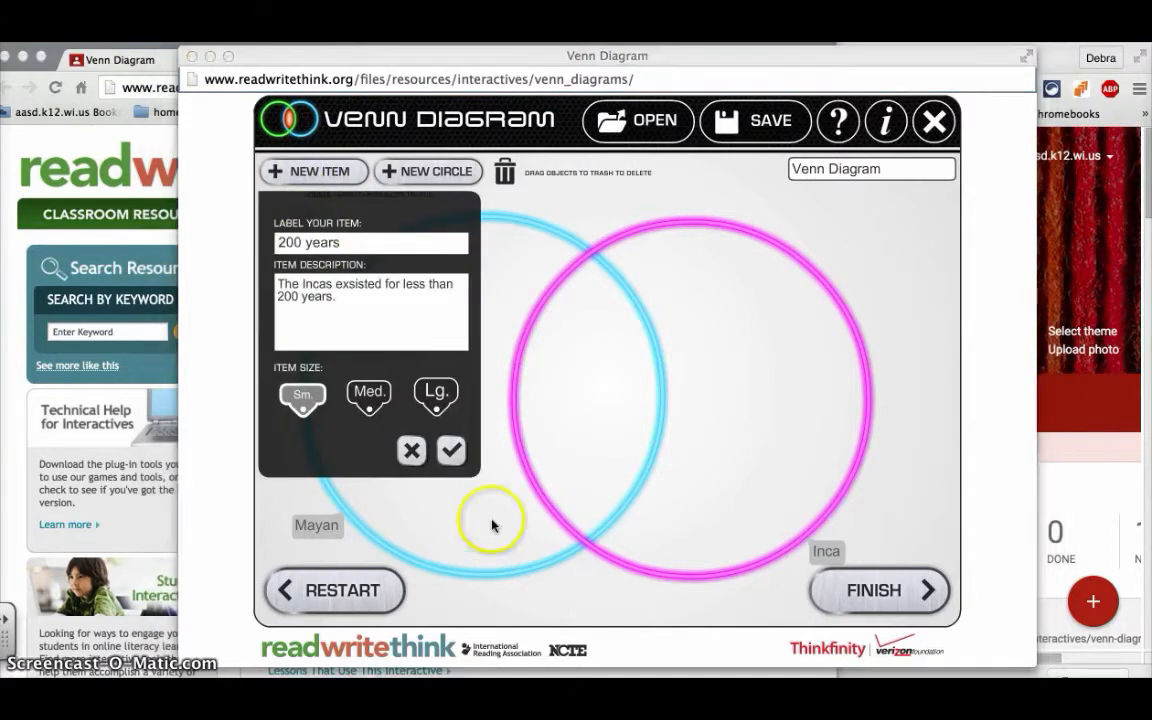
{"action": "left_click", "coordinate": [438, 396]}
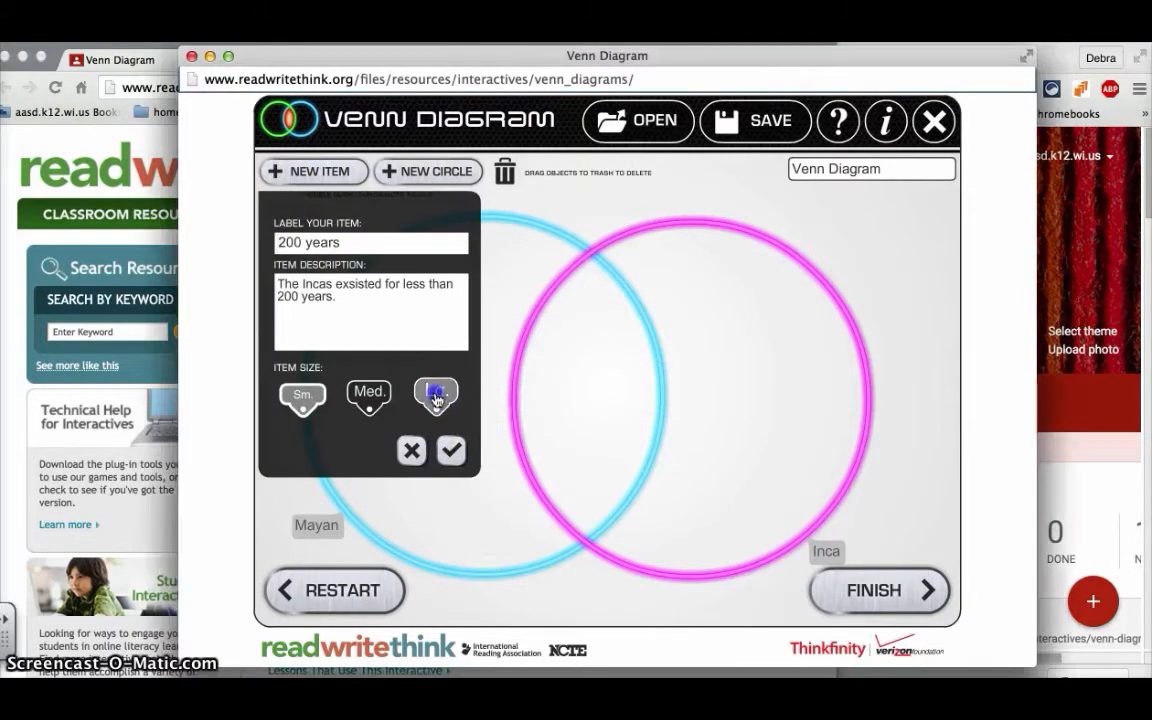
{"action": "left_click", "coordinate": [451, 451]}
{"action": "left_click_drag", "start_coordinate": [498, 405], "coordinate": [736, 318]}
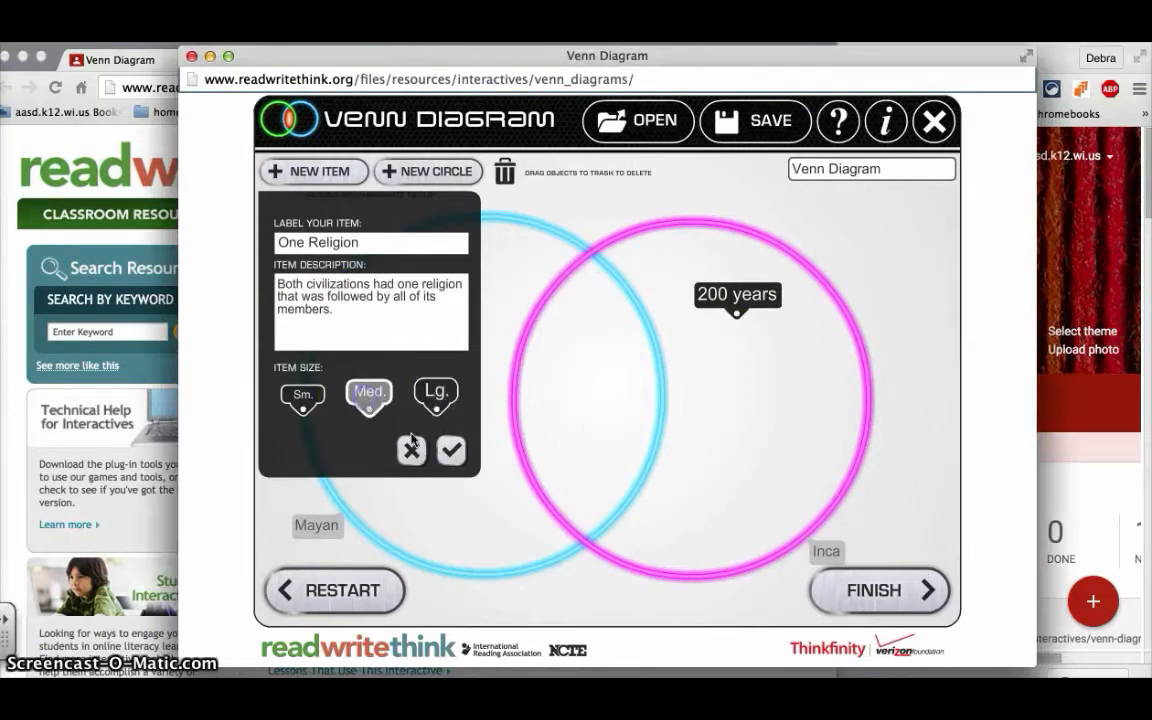
- Add the medium item "One Religion", described as one religion followed by all members of both civilizations, and place it where the circles overlap
{"action": "left_click", "coordinate": [460, 456]}
{"action": "left_click_drag", "start_coordinate": [464, 455], "coordinate": [592, 346]}
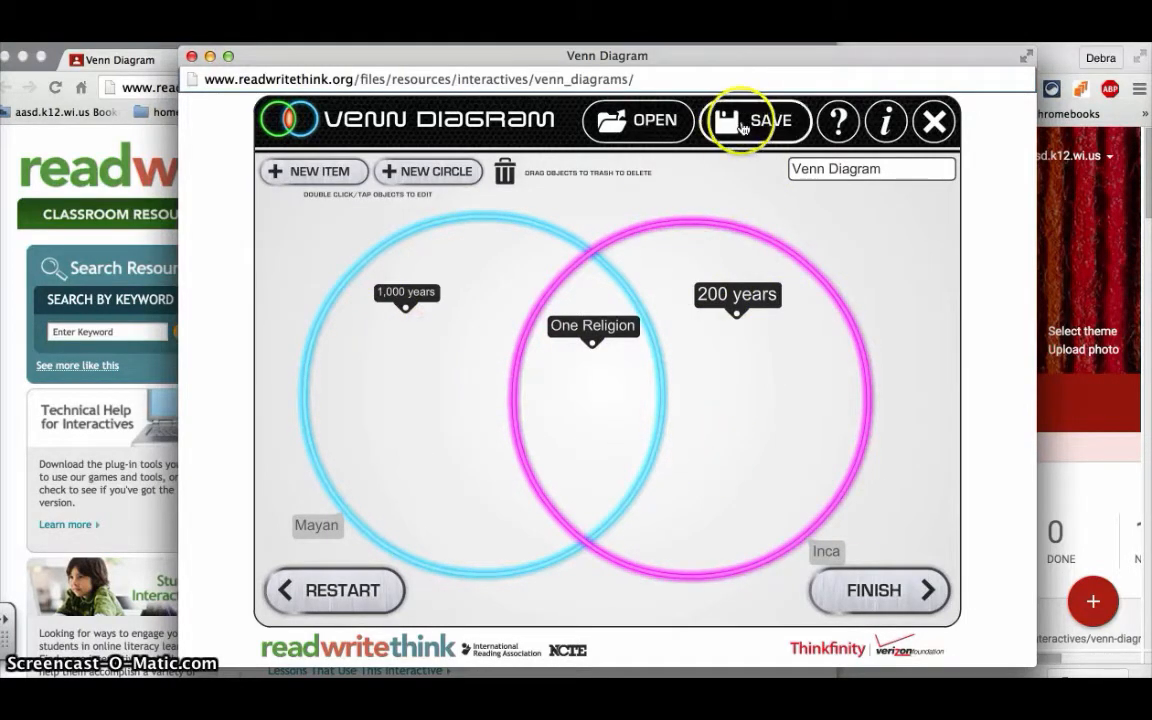
- Save the working diagram to the Desktop as an RWT file named Venn Diagram
{"action": "left_click", "coordinate": [742, 124]}
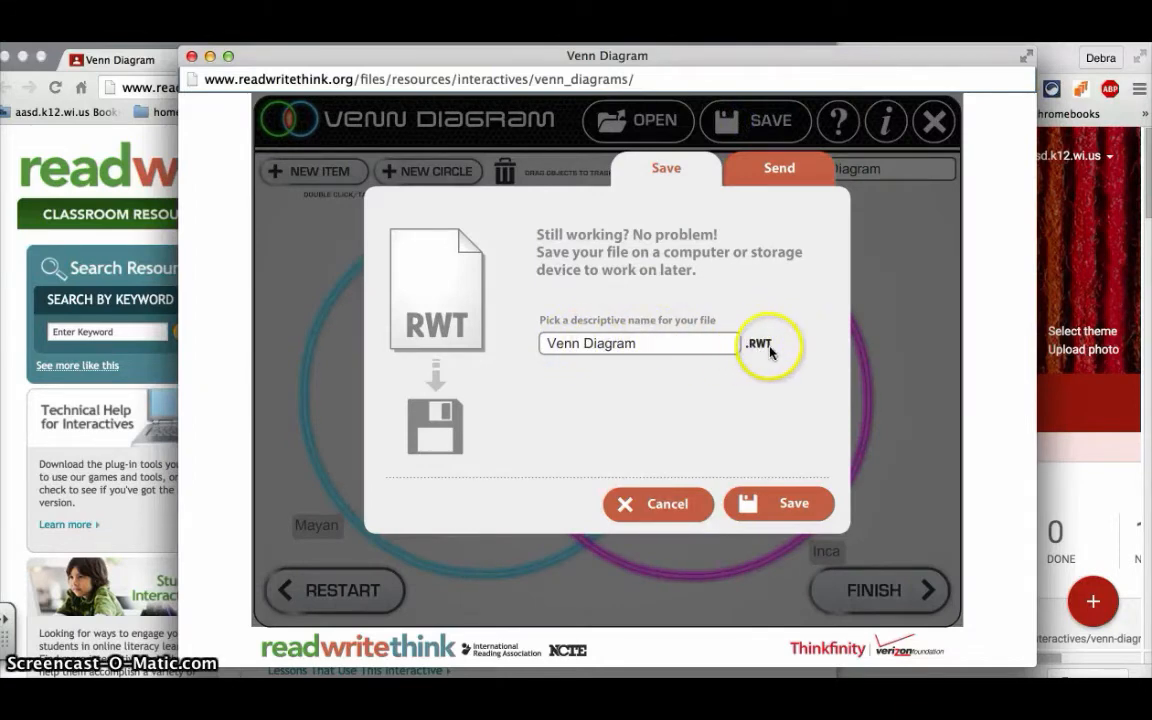
{"action": "left_click", "coordinate": [778, 508]}
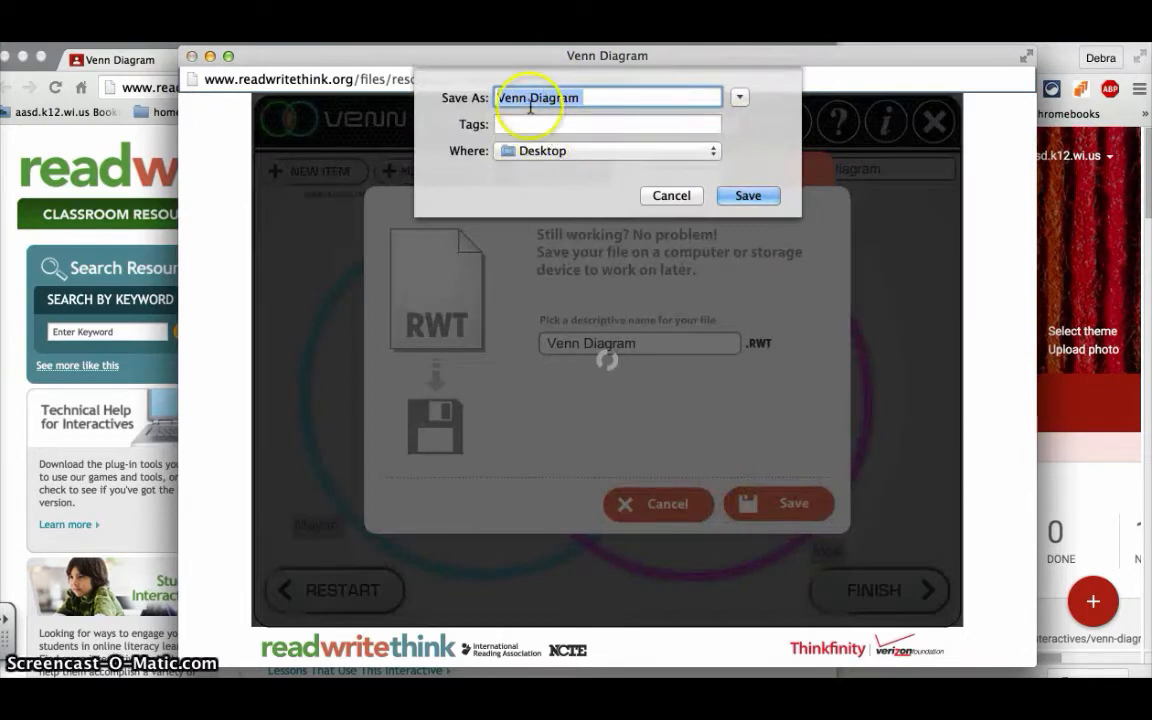
{"action": "left_click", "coordinate": [749, 196]}
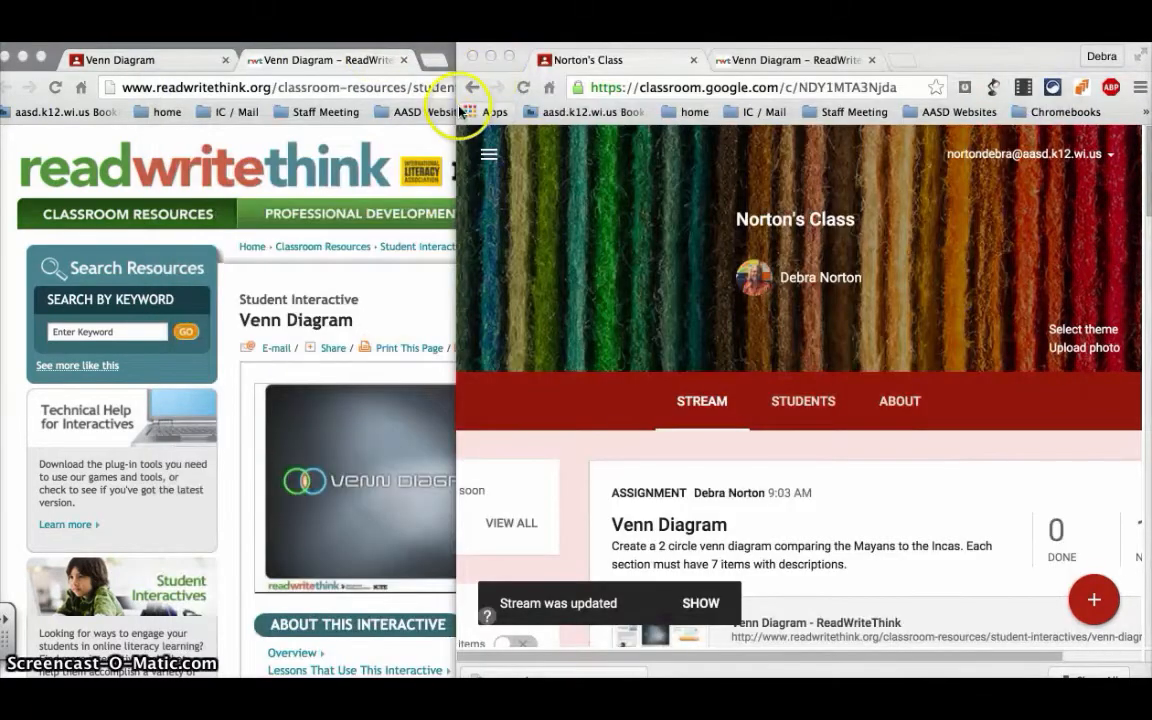
- Narrow the teacher's Google Classroom window to uncover the ReadWriteThink page behind it
{"action": "left_click", "coordinate": [459, 179]}
{"action": "left_click_drag", "start_coordinate": [480, 177], "coordinate": [698, 232]}
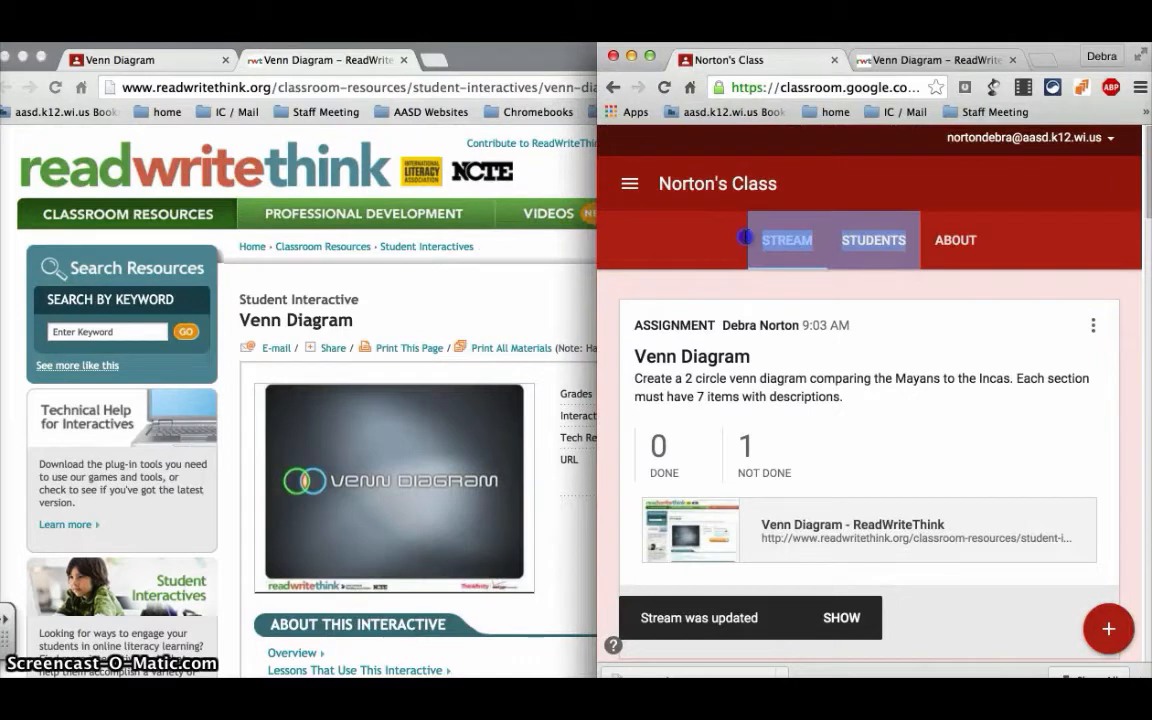
{"action": "left_click_drag", "start_coordinate": [598, 244], "coordinate": [684, 262]}
- Launch the Venn Diagram interactive again and open the saved draft History.rwt from the Desktop
{"action": "left_click", "coordinate": [647, 525]}
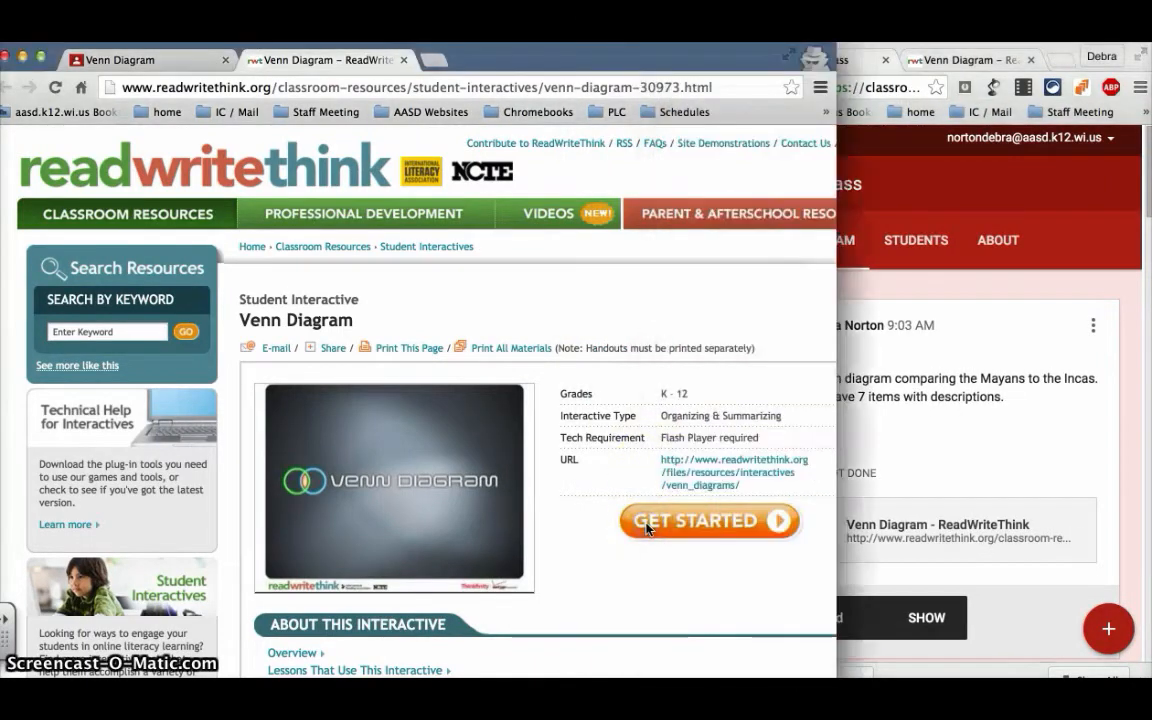
{"action": "left_click", "coordinate": [647, 525]}
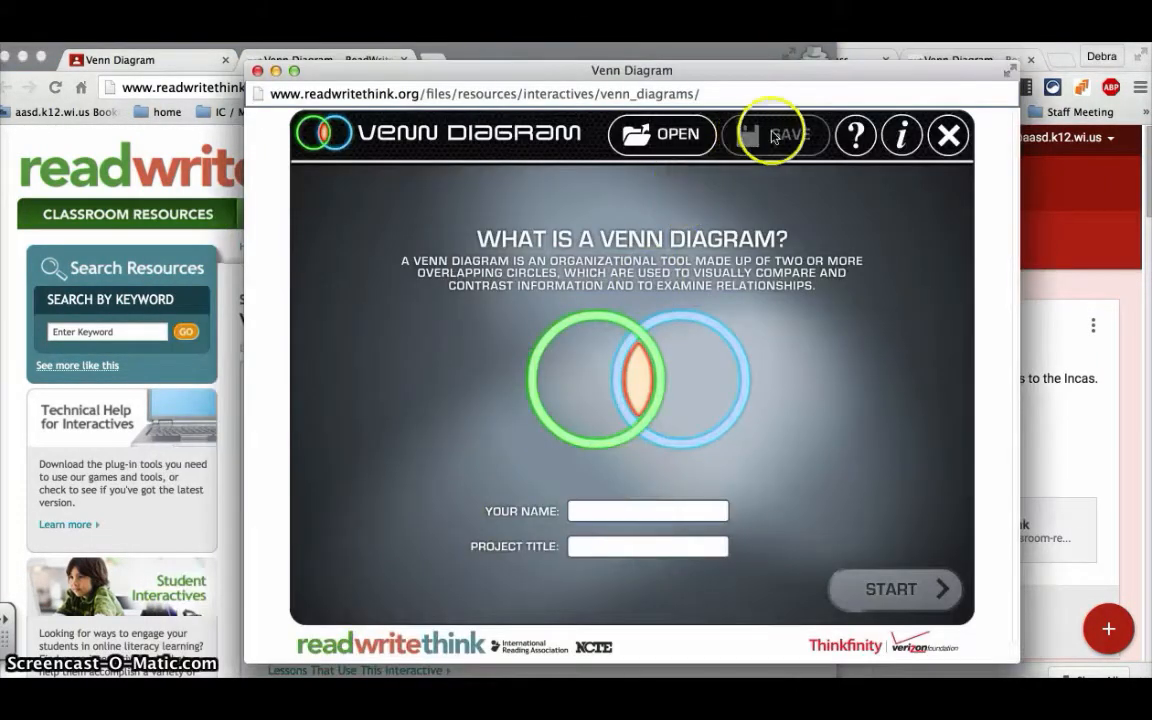
{"action": "left_click", "coordinate": [662, 134]}
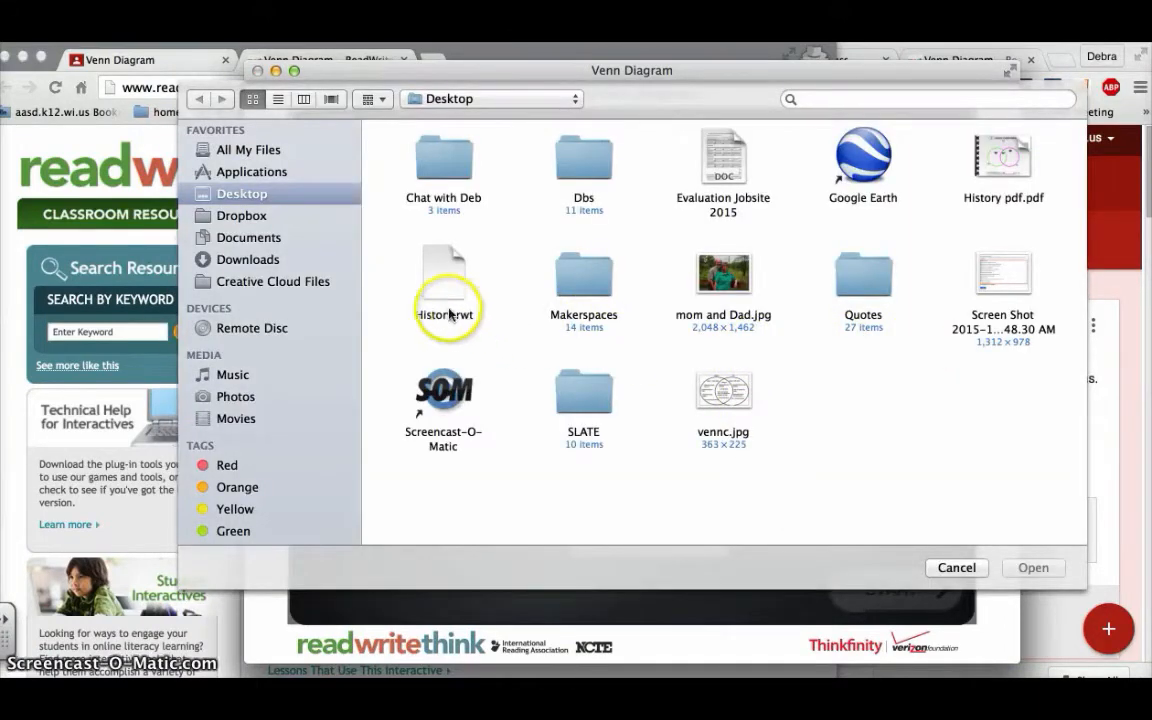
{"action": "double_click", "coordinate": [445, 275]}
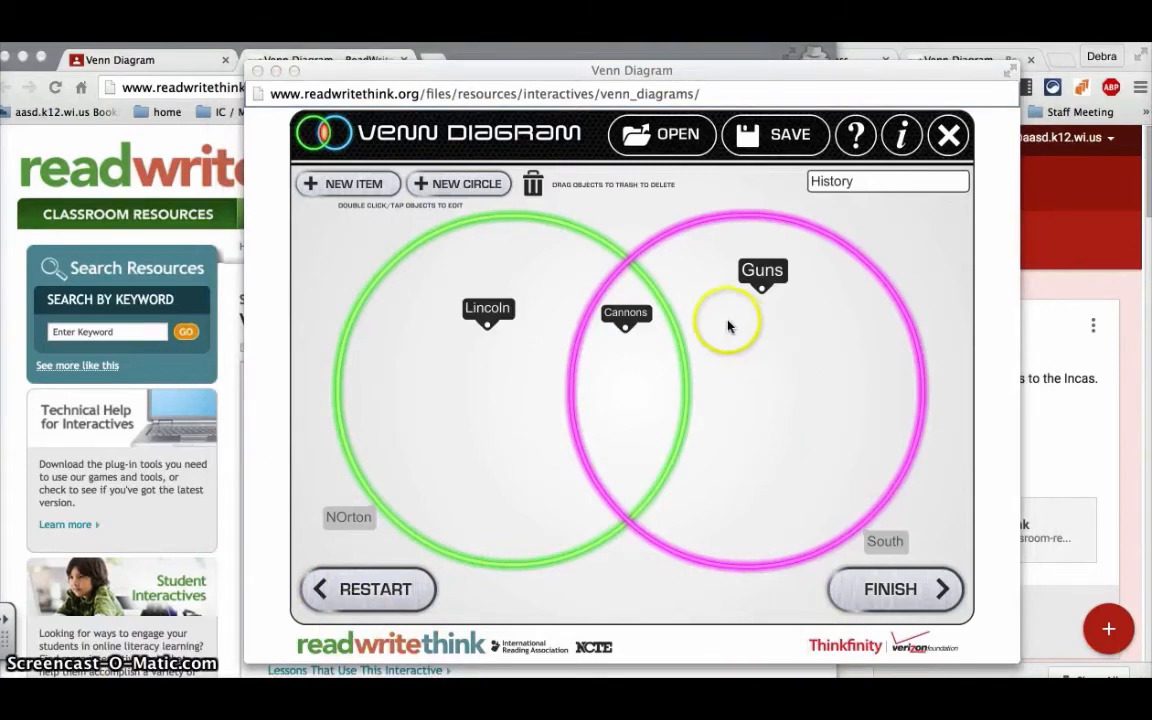
- Finish the History diagram, save its final version to the Desktop as a PDF named History, and close the interactive
{"action": "left_click", "coordinate": [880, 592]}
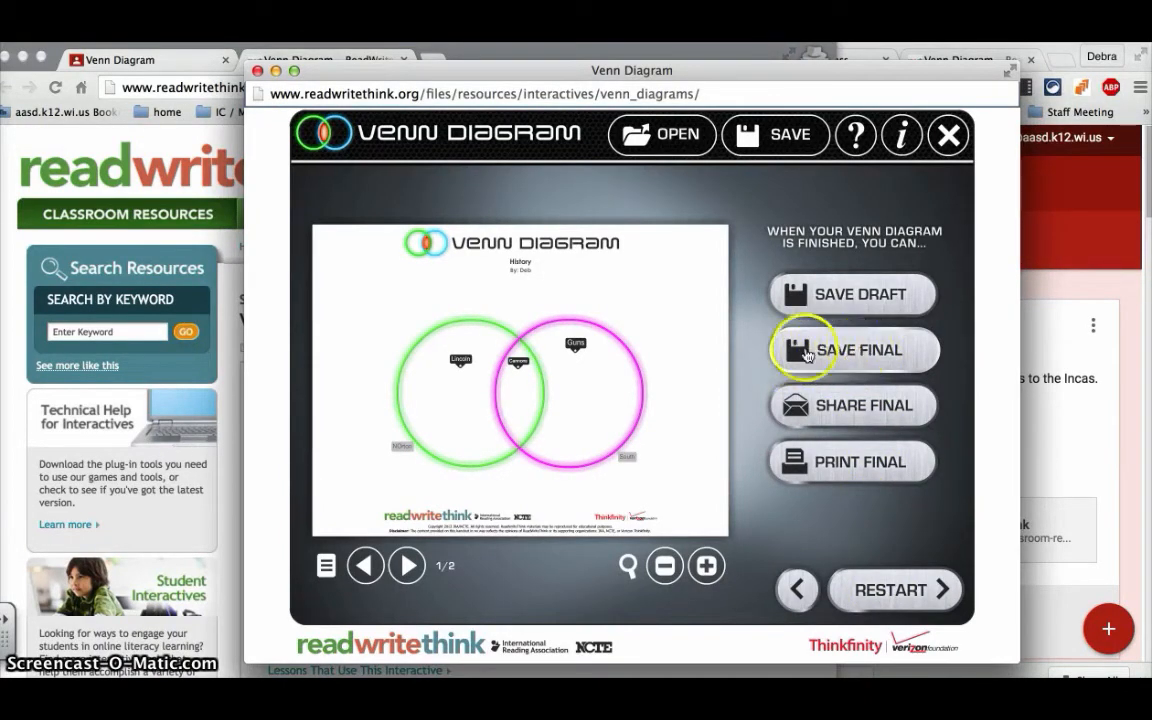
{"action": "left_click", "coordinate": [840, 353]}
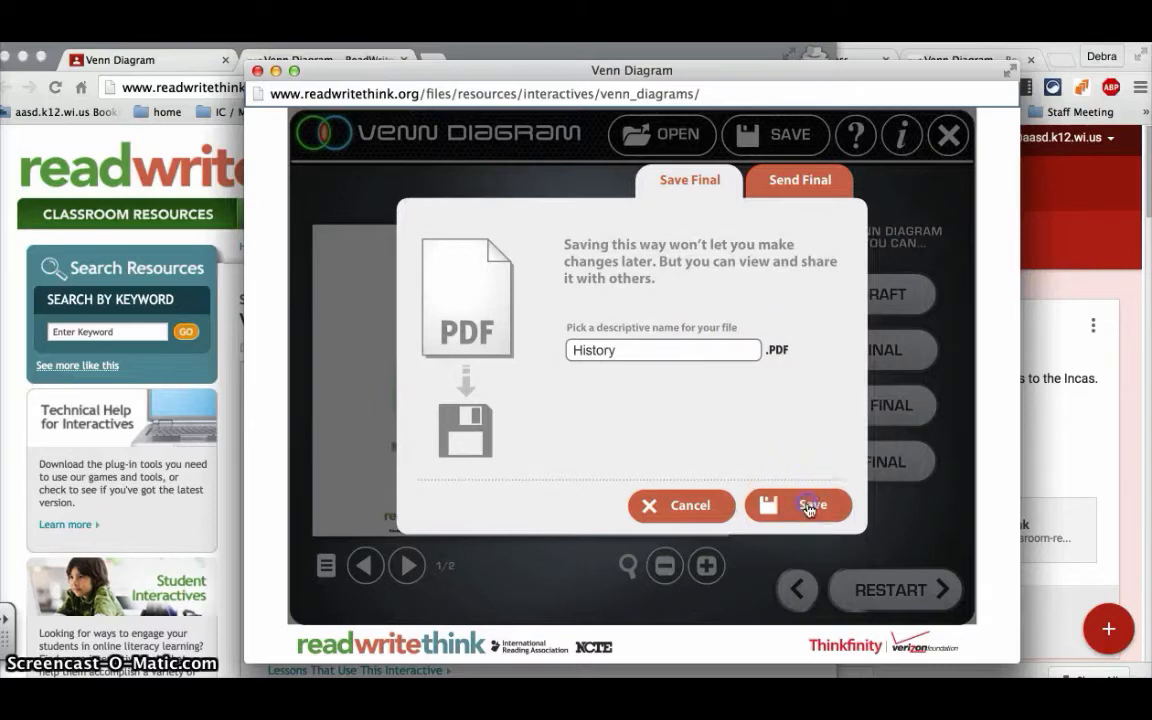
{"action": "left_click", "coordinate": [810, 506]}
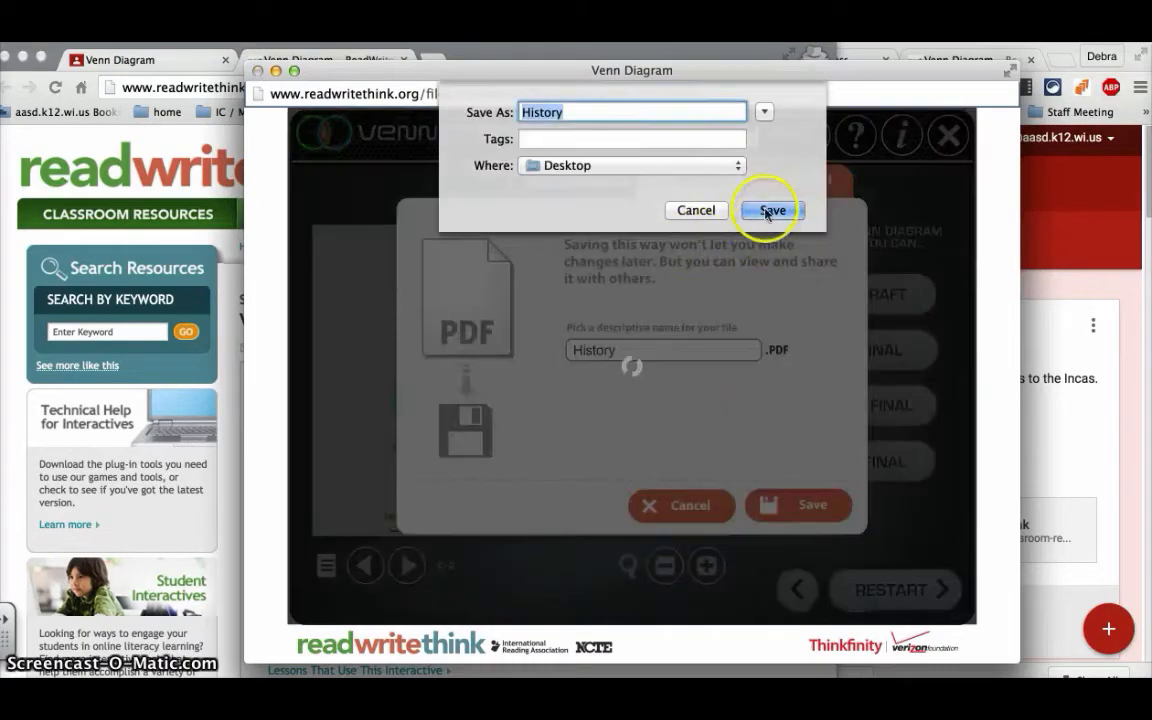
{"action": "left_click", "coordinate": [768, 208]}
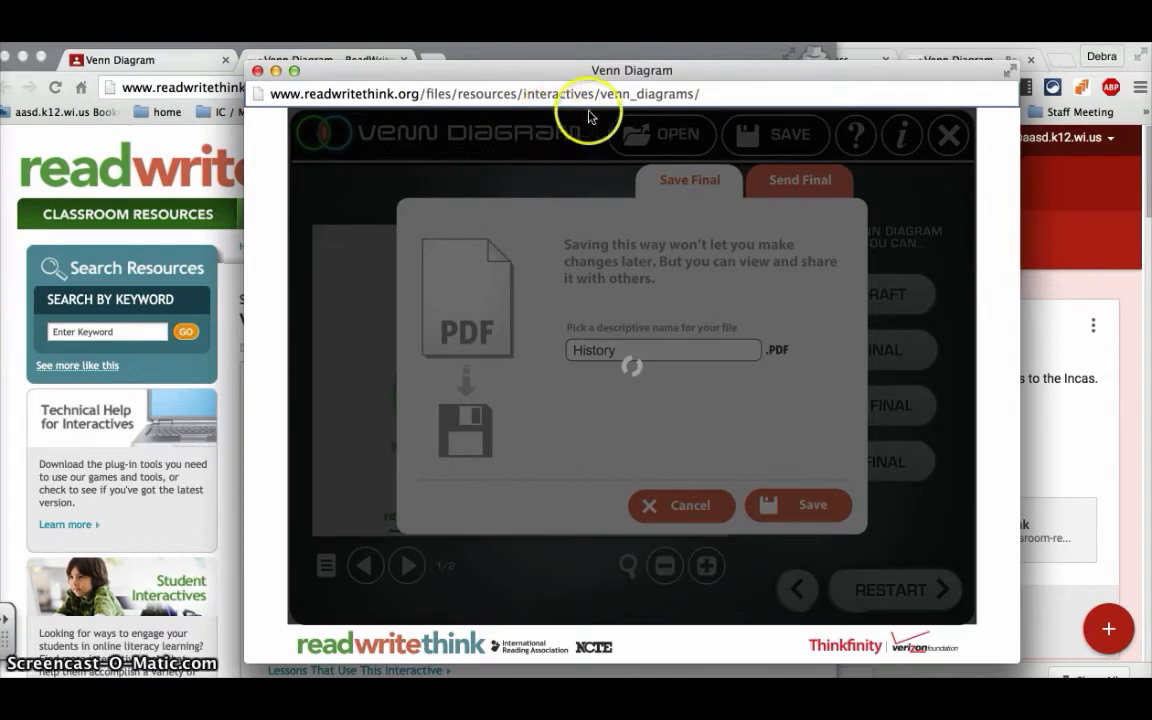
{"action": "left_click", "coordinate": [258, 72]}
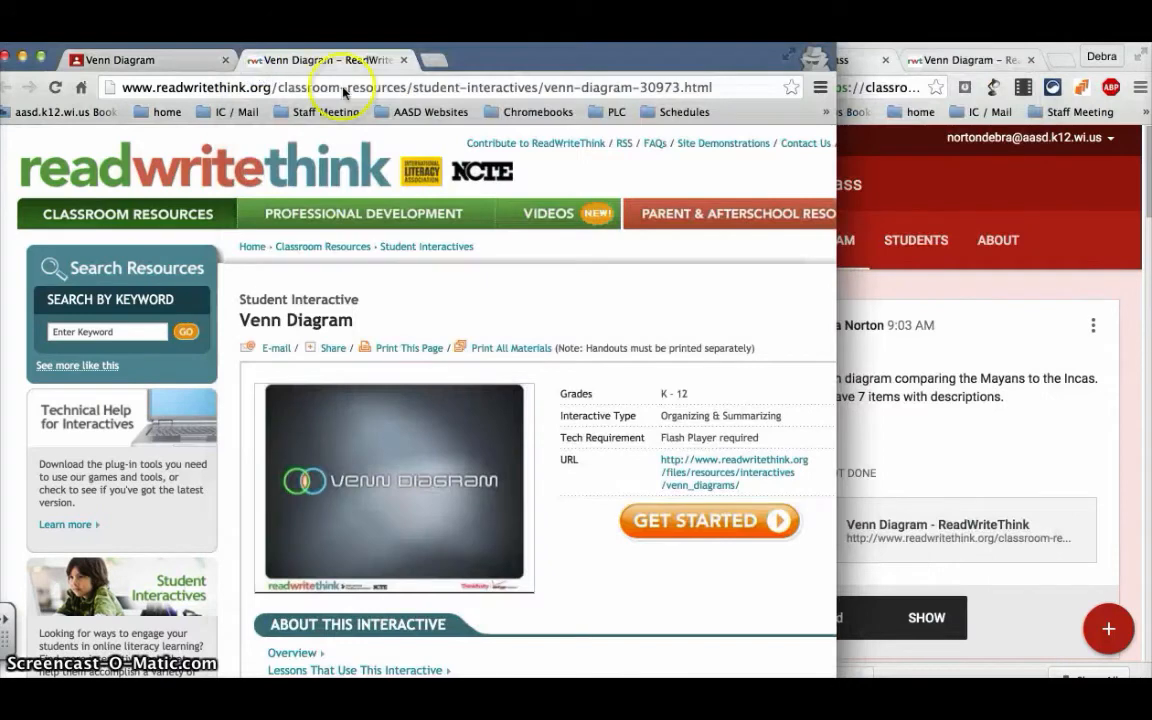
- Return to the student's Venn Diagram assignment in Google Classroom and attach History pdf.pdf from the Desktop
{"action": "left_click", "coordinate": [160, 64]}
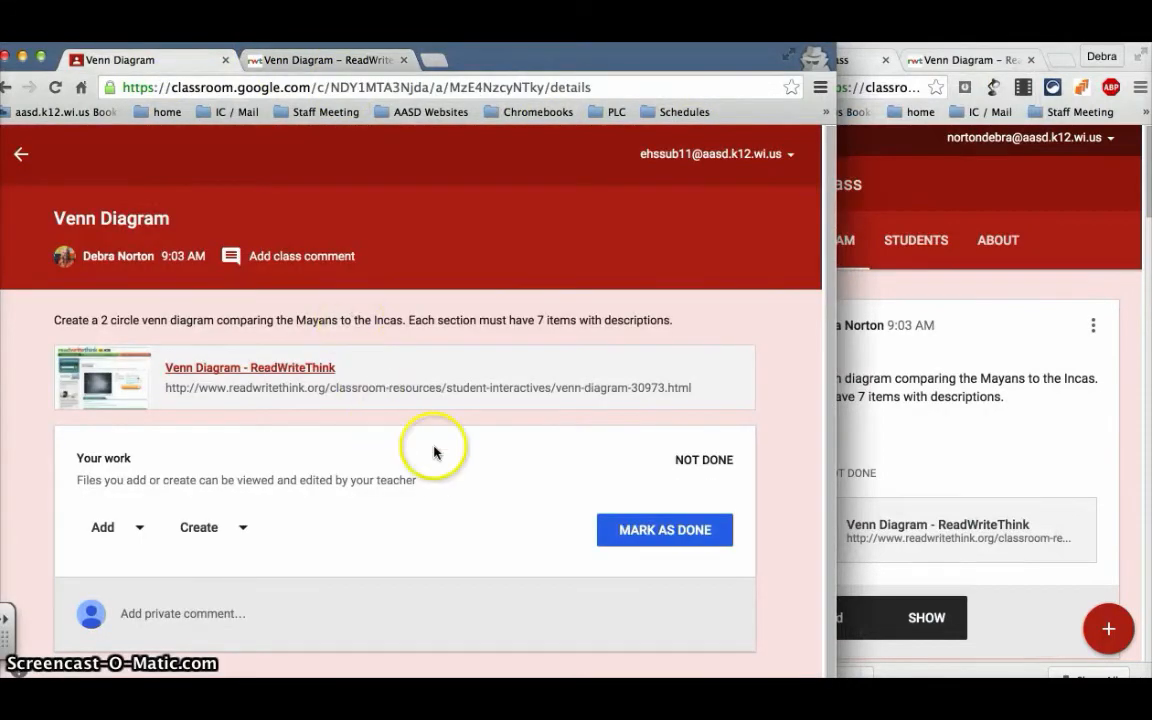
{"action": "left_click", "coordinate": [120, 527]}
{"action": "left_click", "coordinate": [148, 594]}
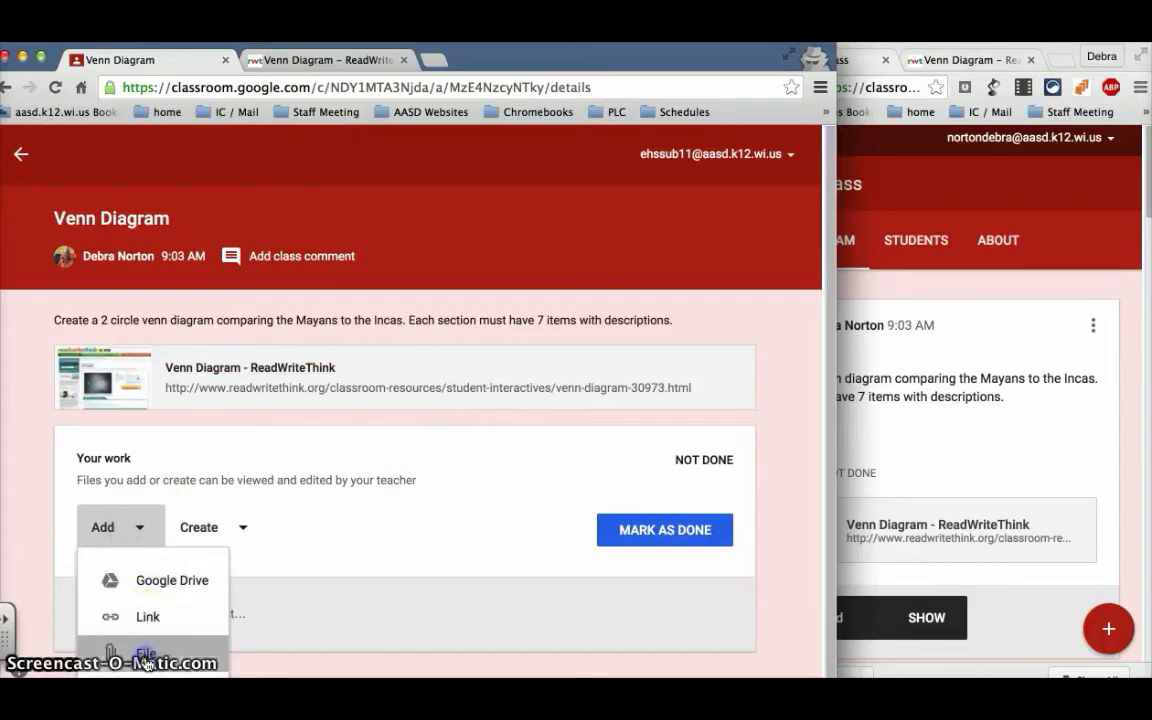
{"action": "left_click", "coordinate": [426, 437]}
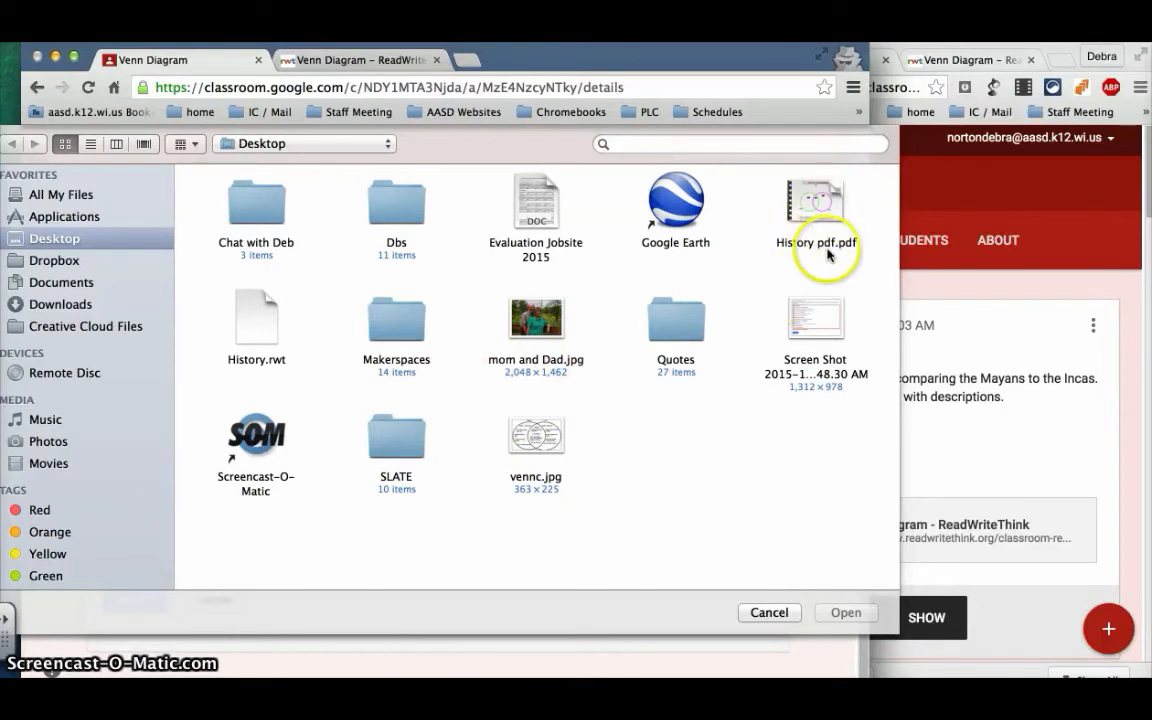
{"action": "double_click", "coordinate": [812, 203]}
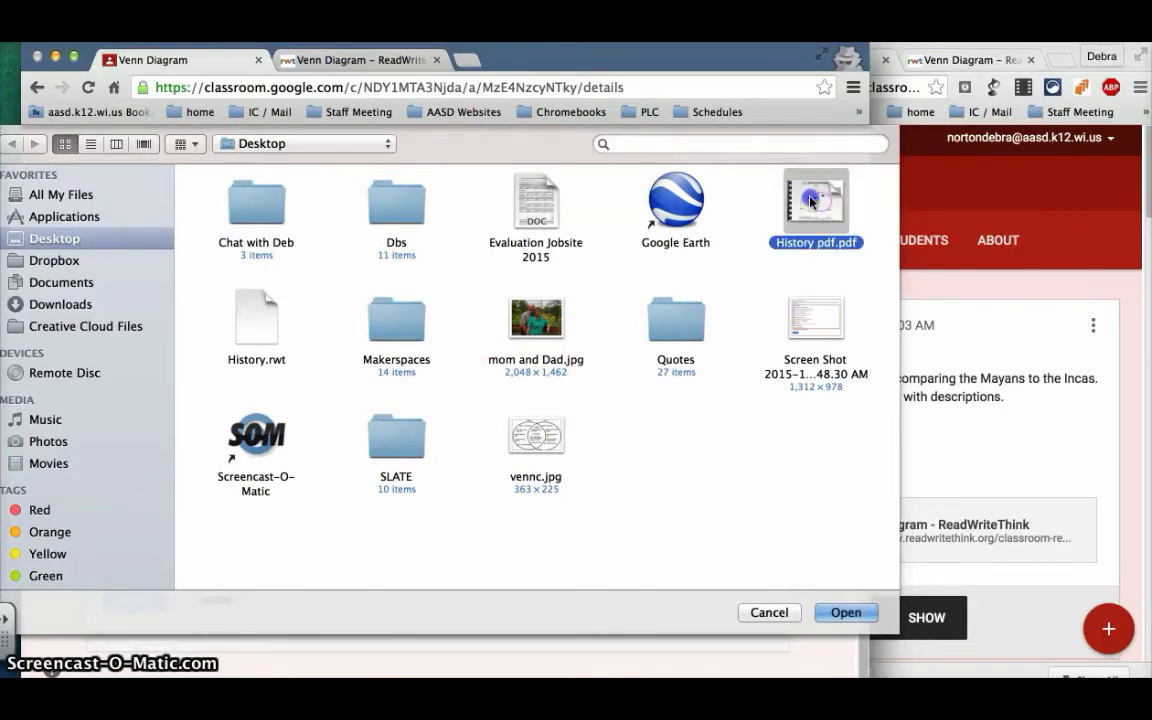
{"action": "left_click", "coordinate": [103, 600]}
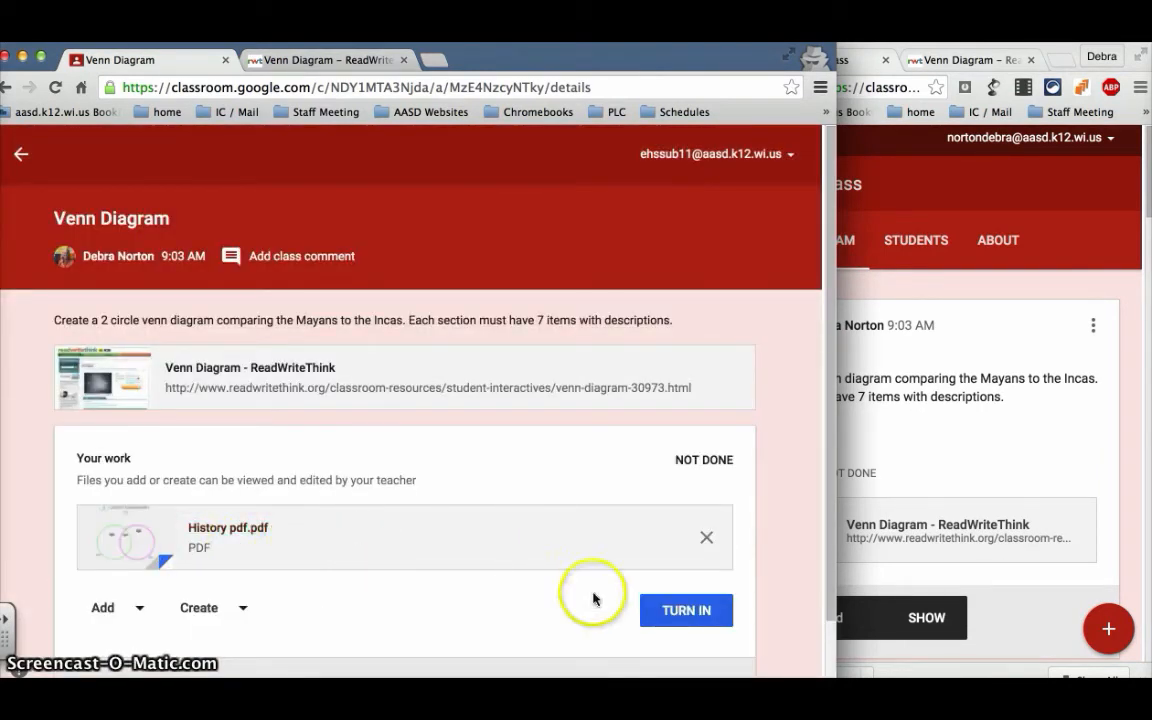
- Turn in the Venn Diagram assignment with its attached PDF and confirm the submission
{"action": "left_click", "coordinate": [692, 616]}
{"action": "left_click", "coordinate": [494, 507]}
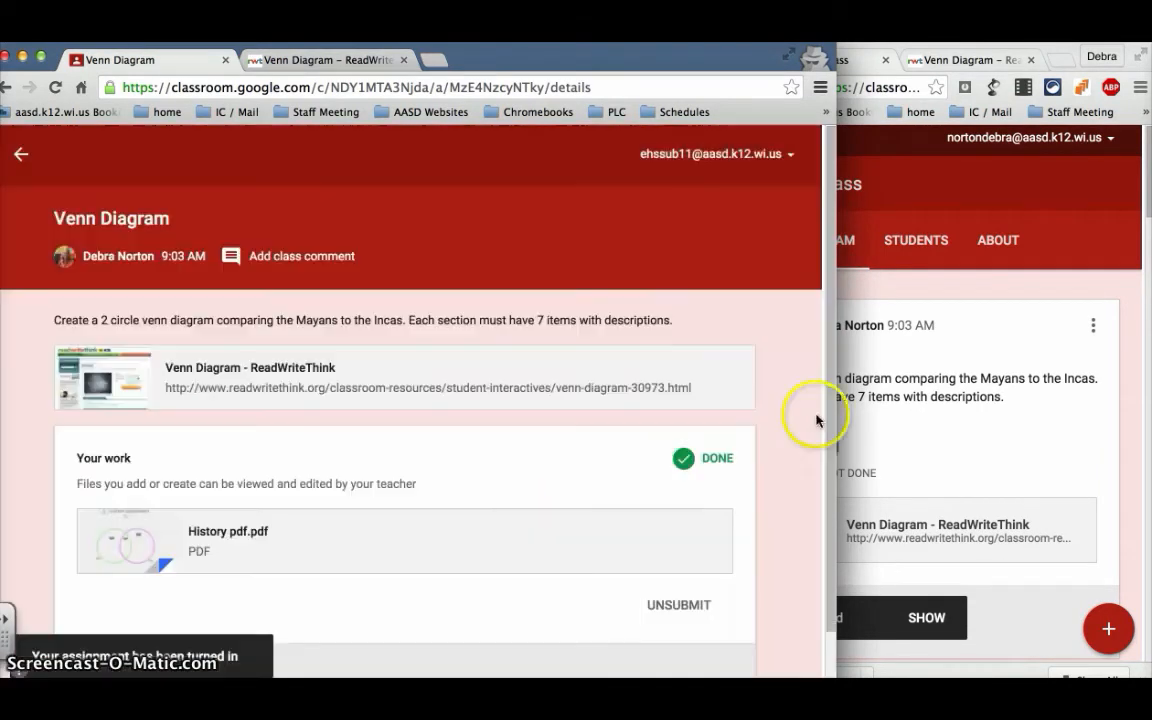
- Show the teacher's class stream beside the student's assignment and open the submitted History pdf.pdf from the Venn Diagram assignment's completed work
{"action": "left_click_drag", "start_coordinate": [834, 430], "coordinate": [581, 399]}
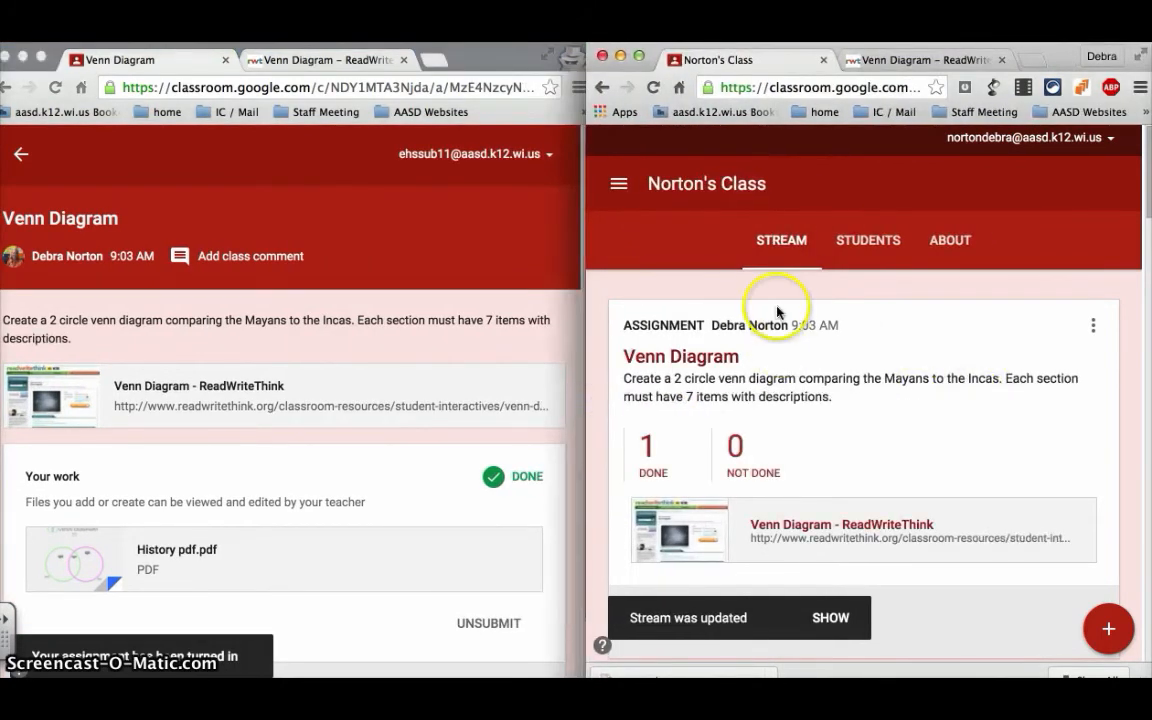
{"action": "left_click", "coordinate": [646, 455]}
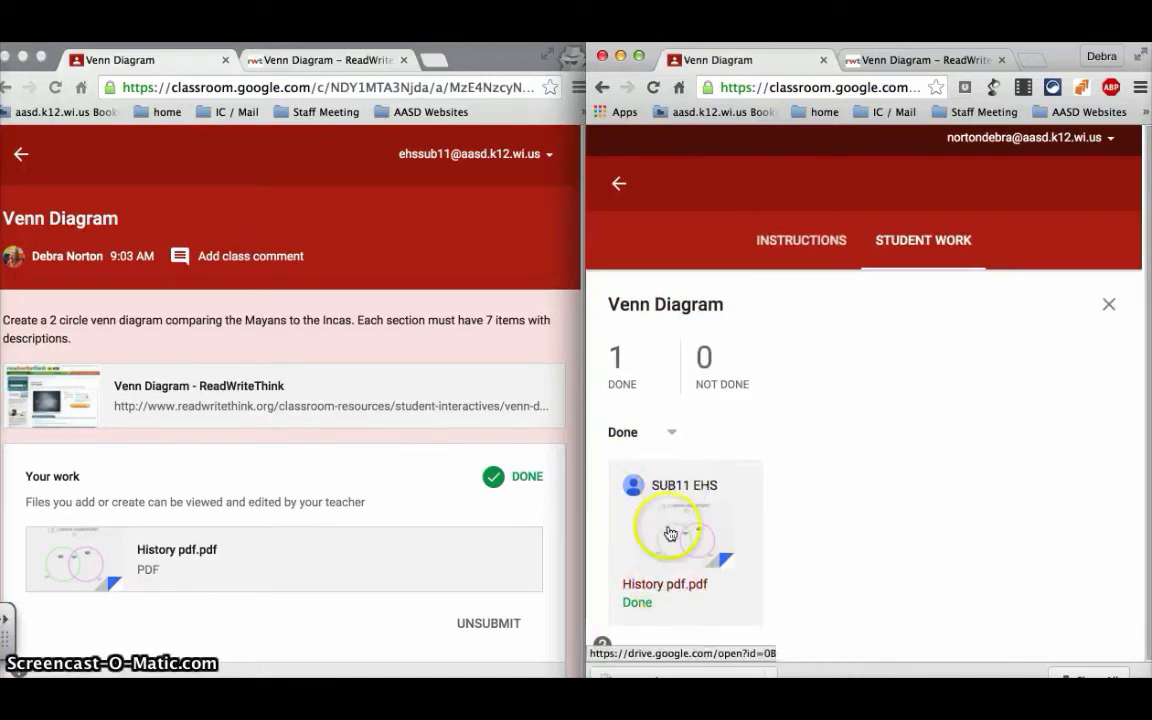
{"action": "left_click", "coordinate": [666, 586]}
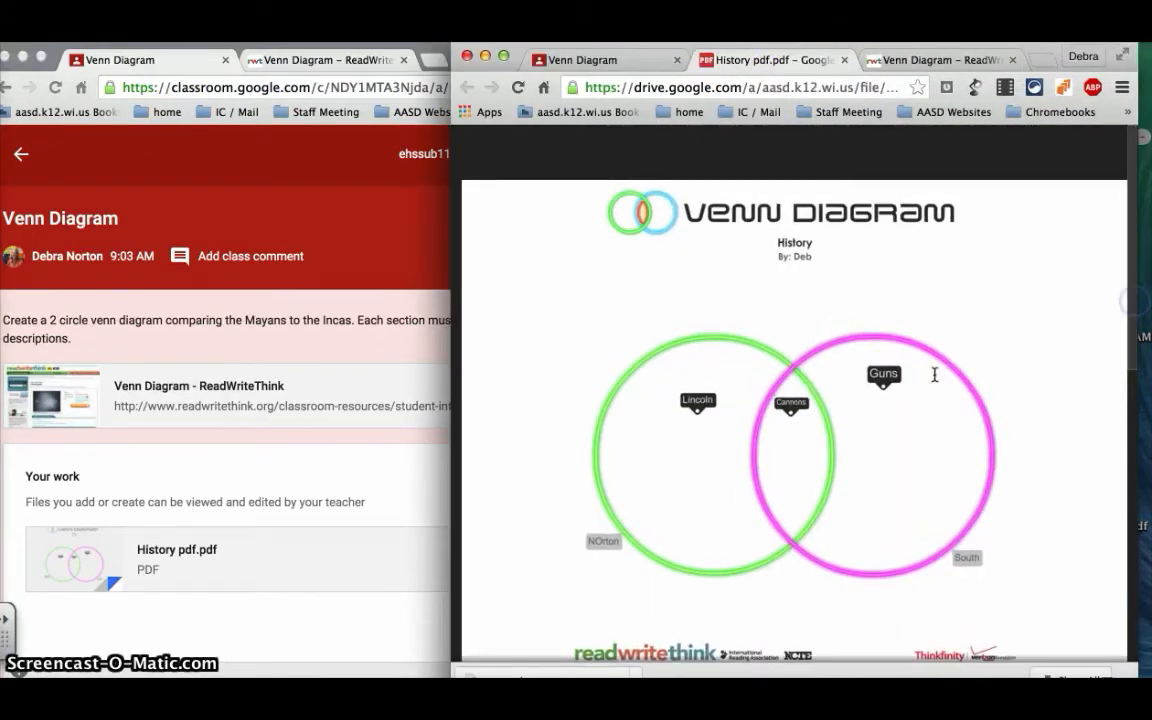
- Examine both pages of the submitted History PDF, the diagram and the list of items with descriptions, widening the window for reading
{"action": "scroll", "coordinate": [897, 380], "scroll_direction": "down", "scroll_amount": 8}
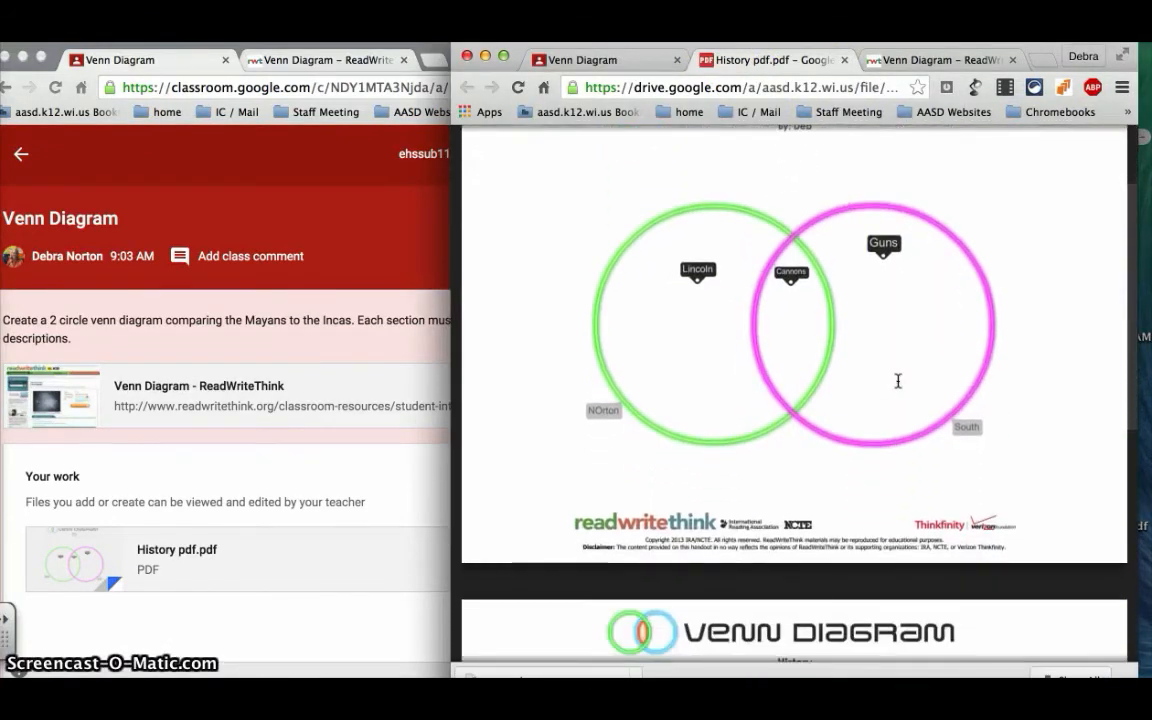
{"action": "left_click", "coordinate": [897, 374]}
{"action": "scroll", "coordinate": [897, 374], "scroll_direction": "down", "scroll_amount": 3}
{"action": "left_click", "coordinate": [540, 334]}
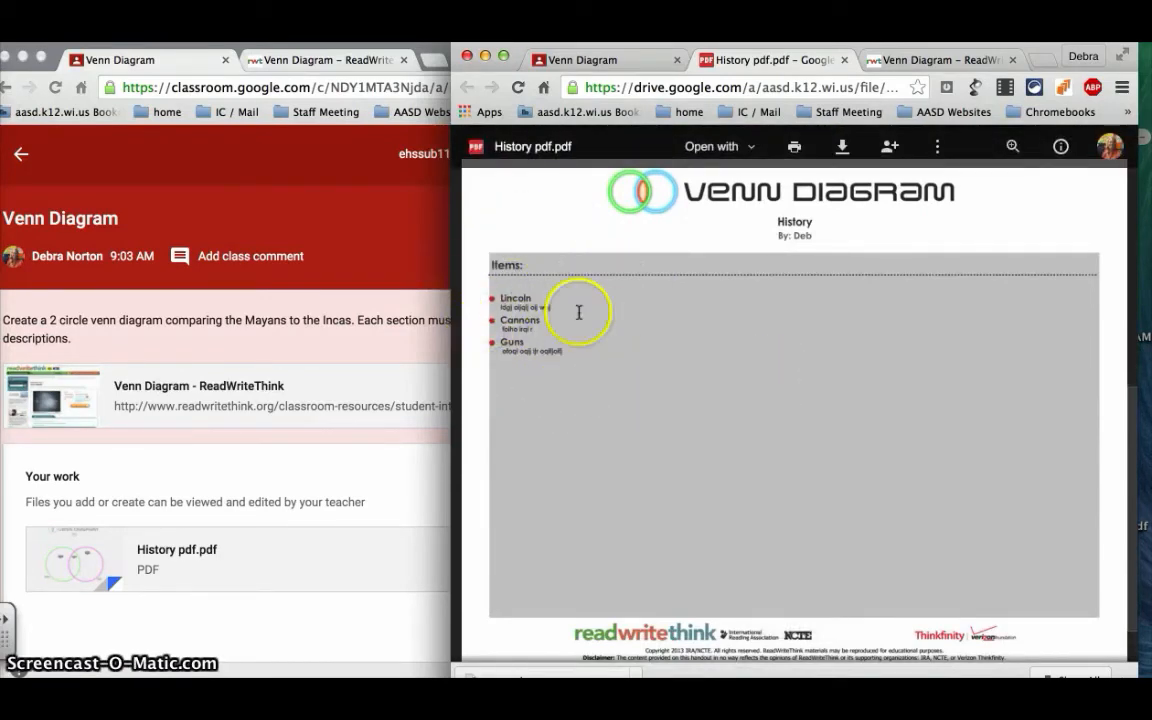
{"action": "scroll", "coordinate": [609, 327], "scroll_direction": "up", "scroll_amount": 5}
{"action": "left_click", "coordinate": [503, 56]}
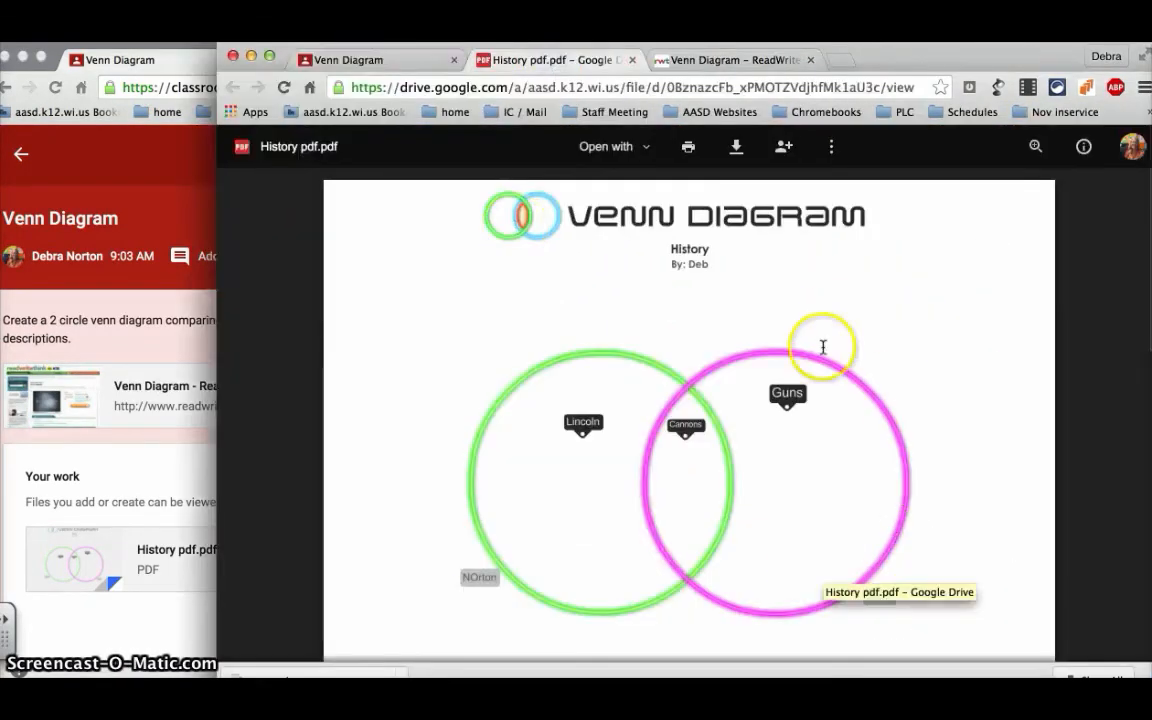
{"action": "scroll", "coordinate": [762, 352], "scroll_direction": "down", "scroll_amount": 5}
{"action": "scroll", "coordinate": [762, 352], "scroll_direction": "down", "scroll_amount": 5}
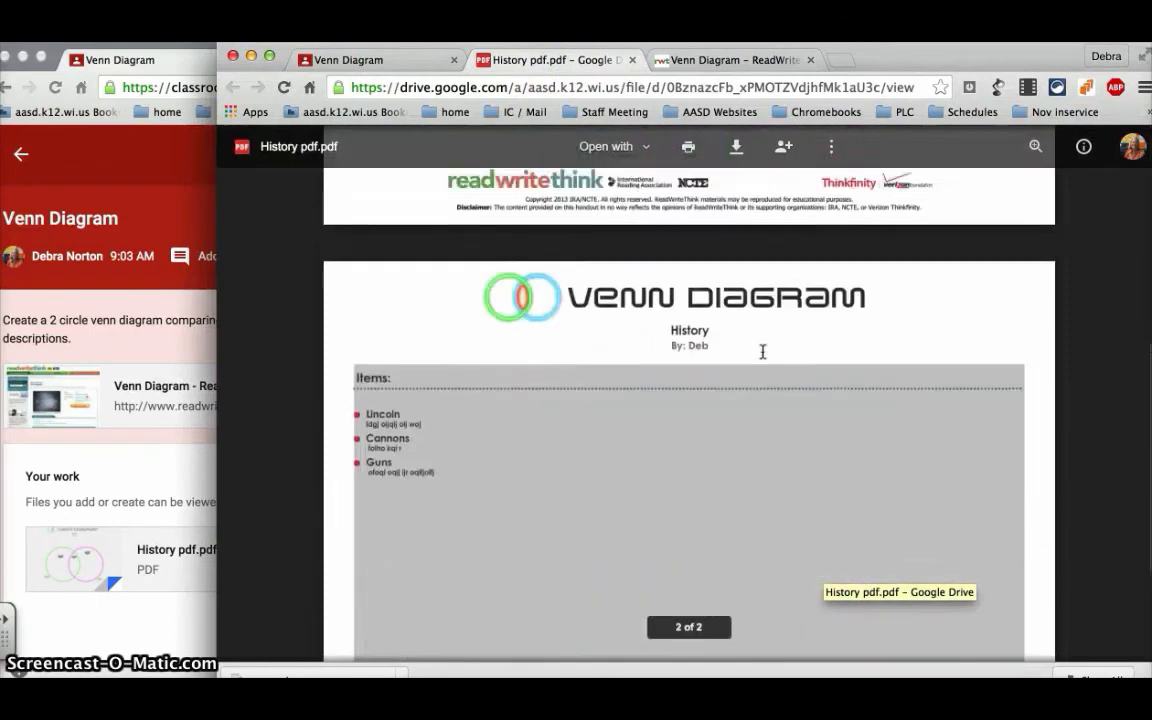
{"action": "scroll", "coordinate": [762, 352], "scroll_direction": "up", "scroll_amount": 8}
- Grade the student's Venn Diagram submission 93 out of 100 and return it, bringing the student's assignment view back alongside to check the grade
{"action": "left_click", "coordinate": [373, 65]}
{"action": "left_click", "coordinate": [373, 63]}
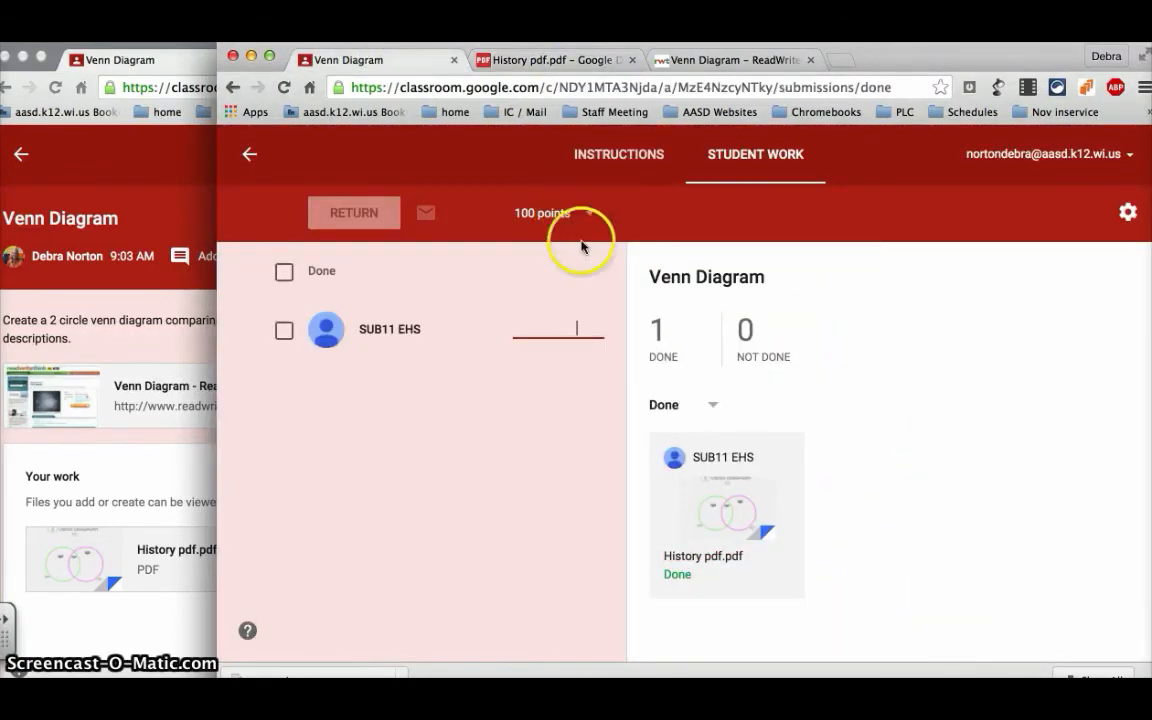
{"action": "type", "text": "93"}
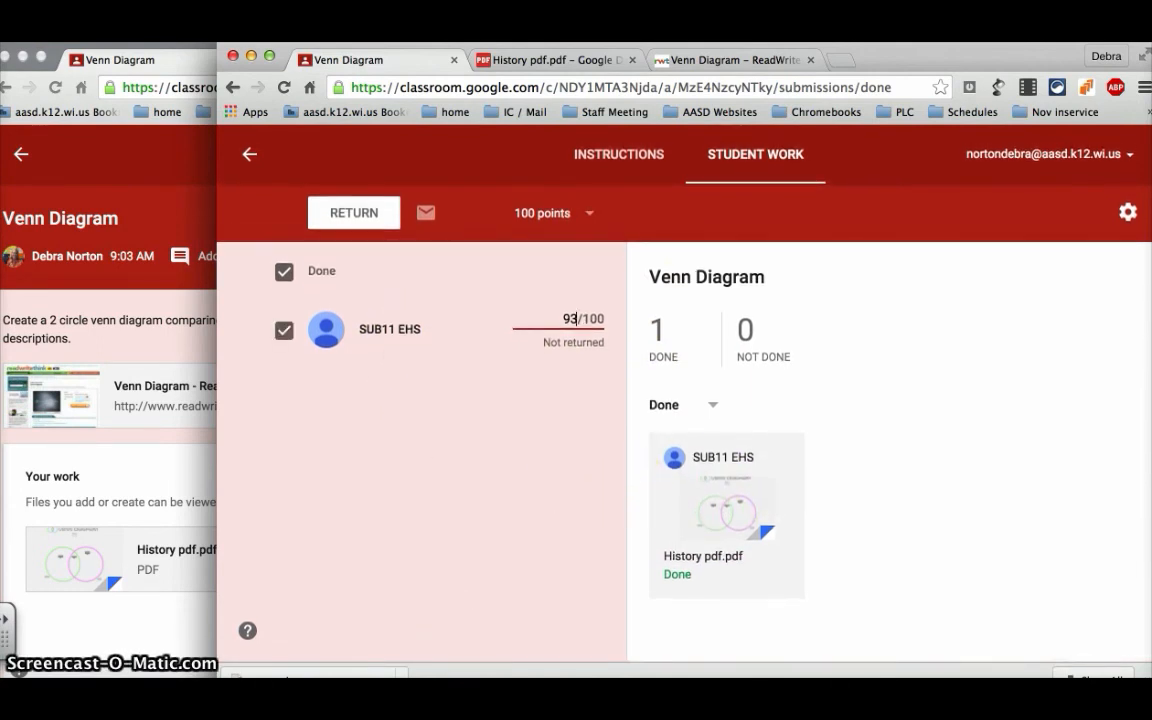
{"action": "left_click_drag", "start_coordinate": [217, 258], "coordinate": [582, 258]}
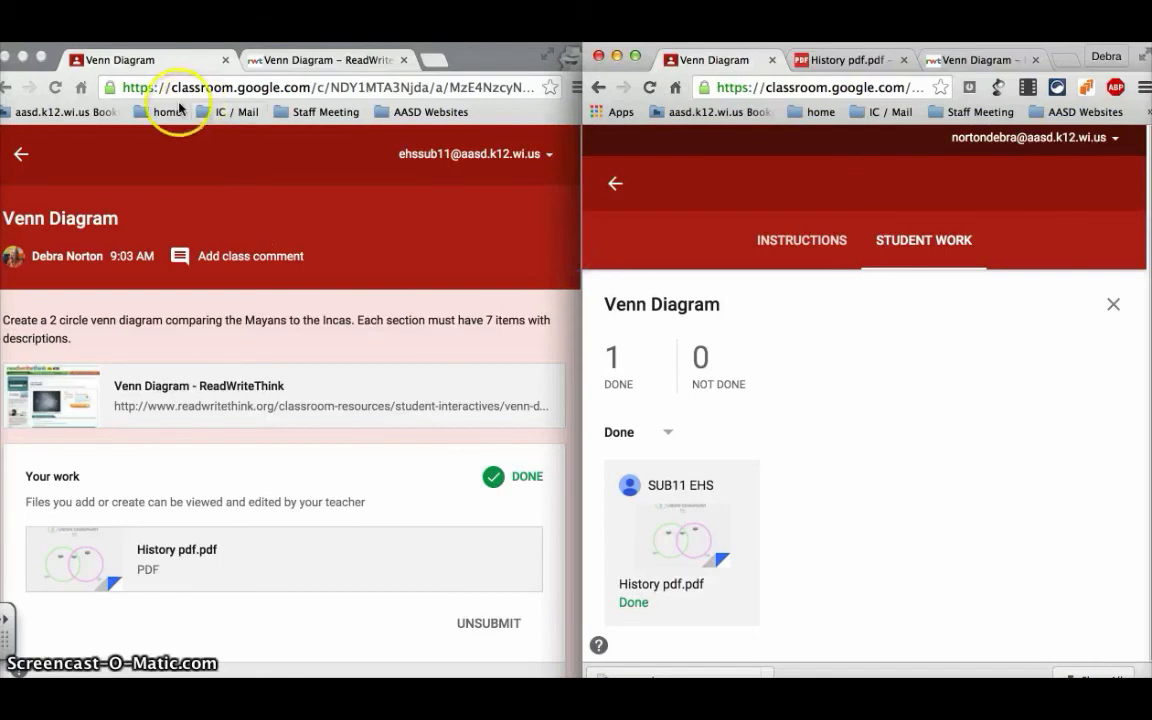
{"action": "left_click", "coordinate": [215, 261]}
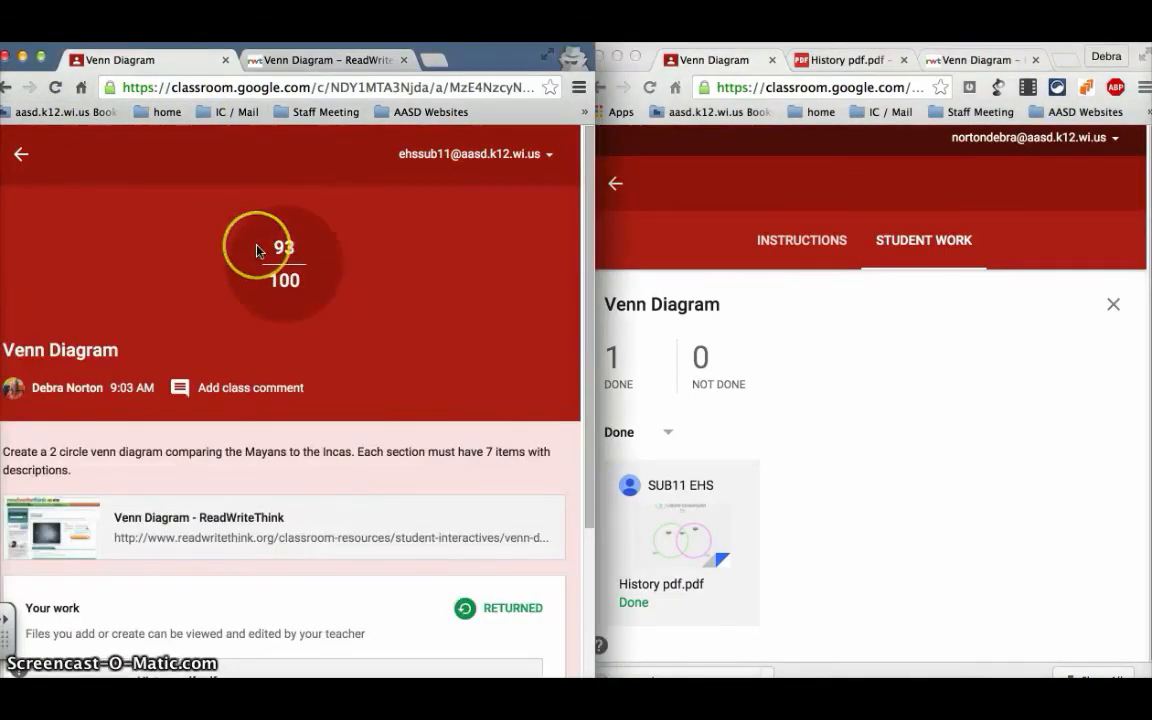